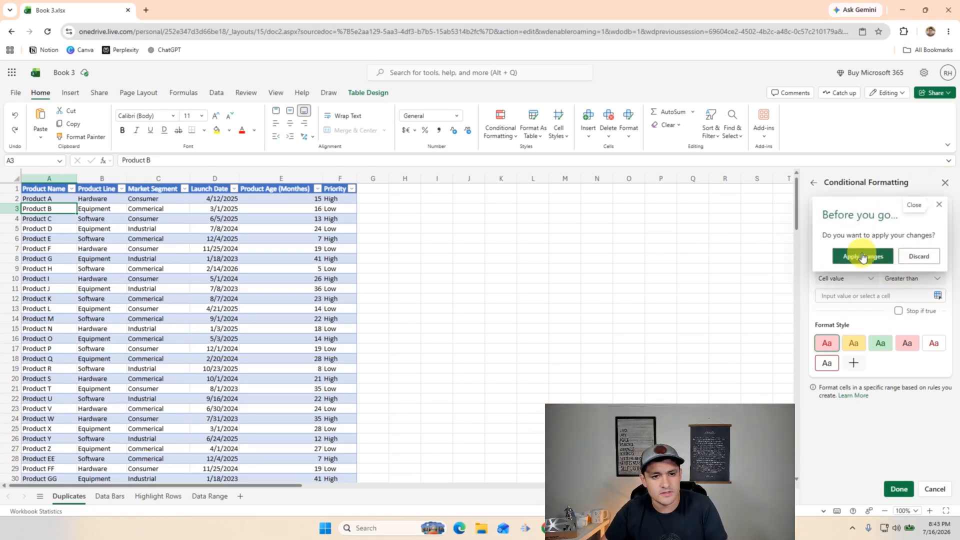
Discard the unapplied conditional formatting rule and look over the Product Name column down to its last entry.
left_click(919, 256)
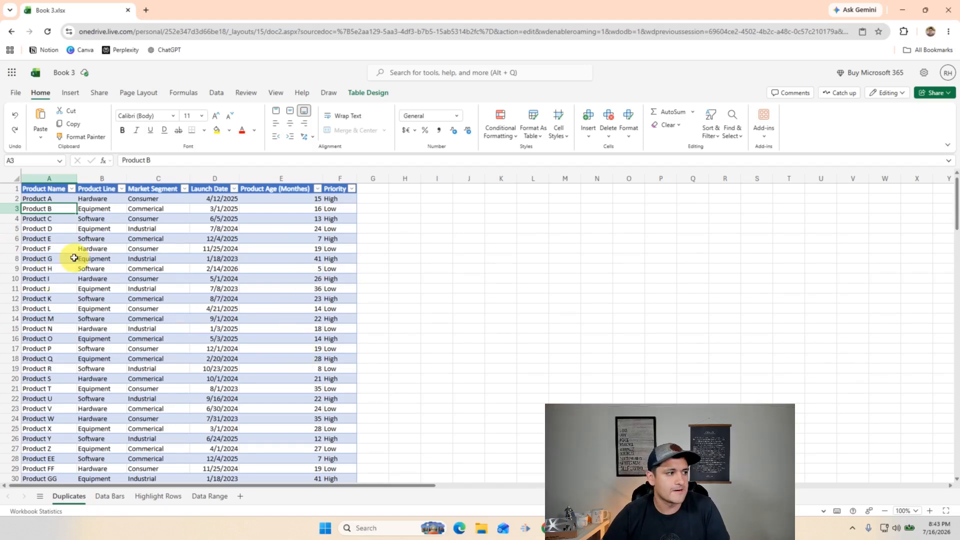
left_click(52, 181)
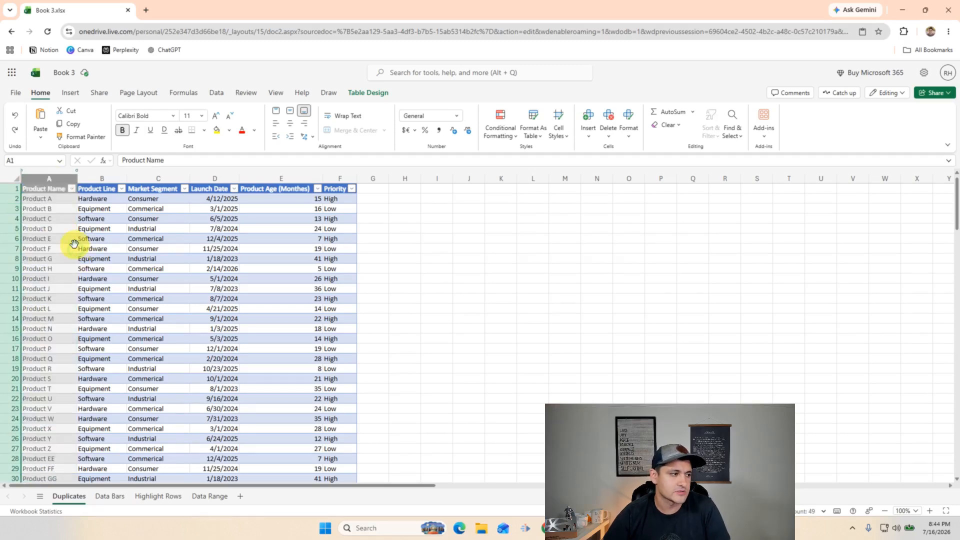
left_click(68, 193)
left_click(60, 205)
key("ctrl+Down")
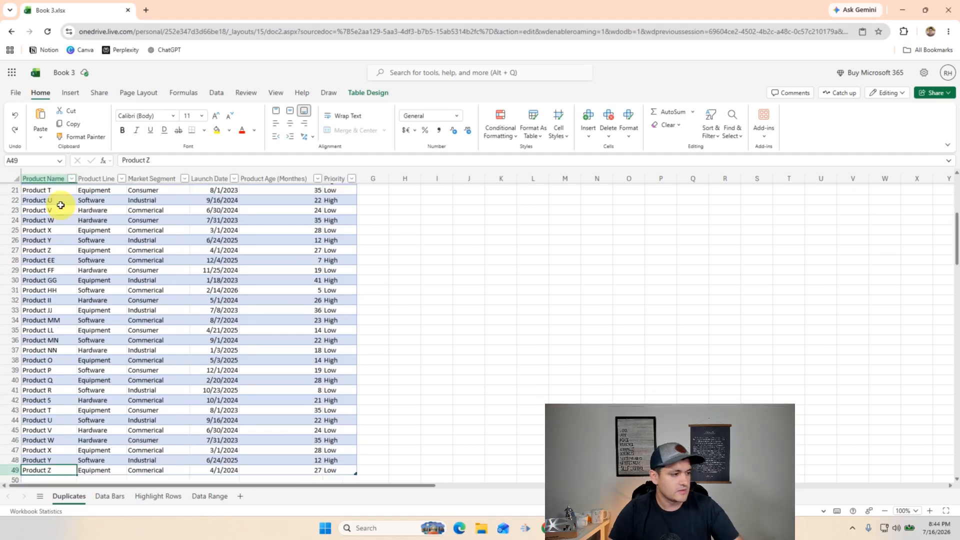
scroll(61, 206, "up", 7)
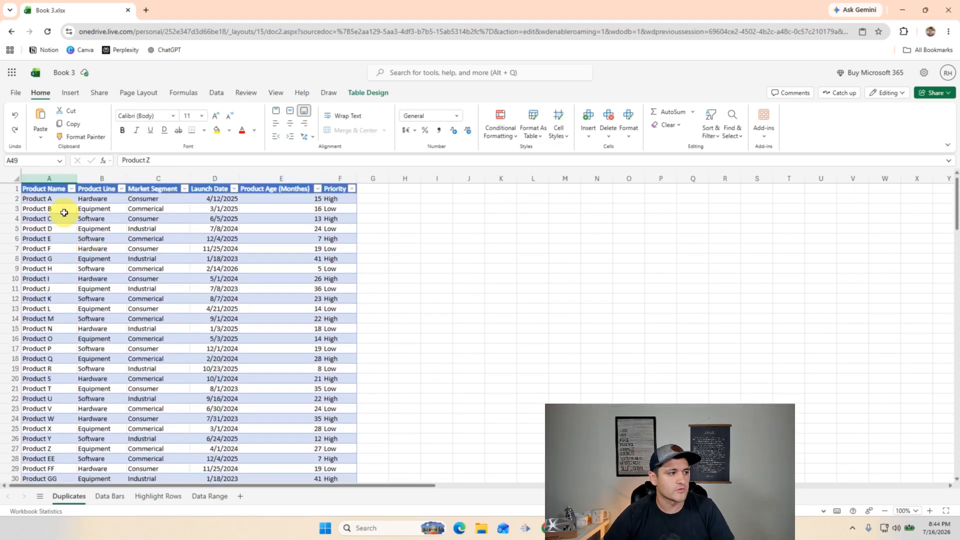
Sort the table by Product Name from A to Z and check the sorted names for repeats.
left_click(71, 189)
left_click(115, 194)
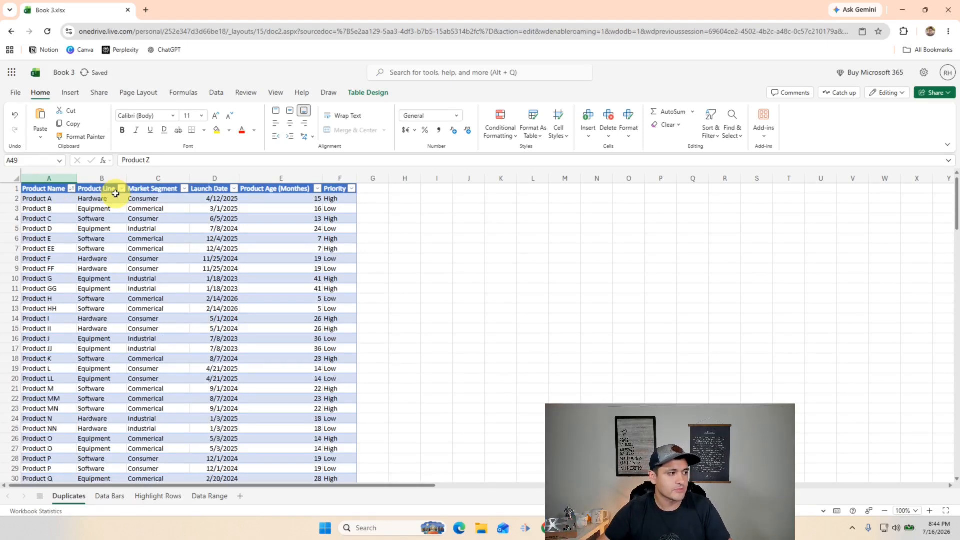
left_click(58, 280)
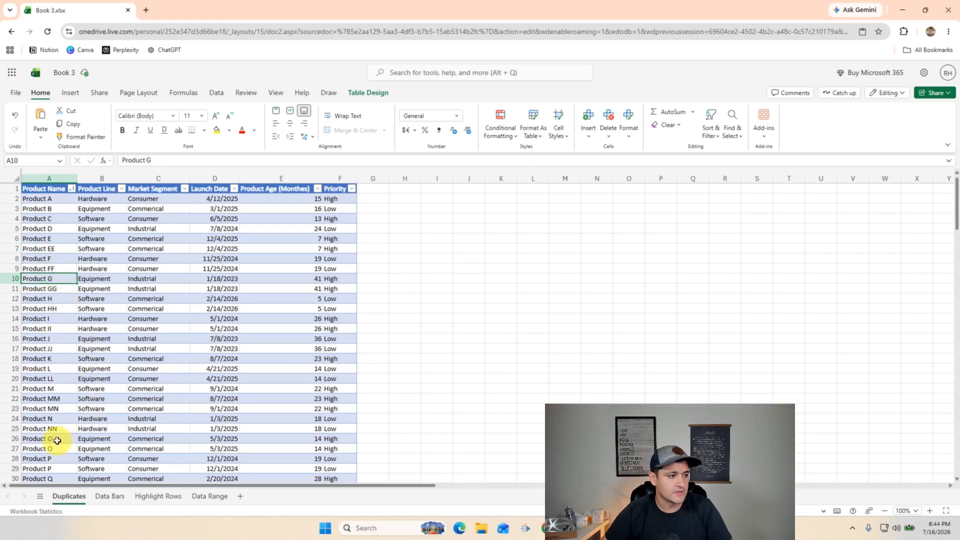
left_click_drag(56, 440, 60, 448)
scroll(51, 409, "down", 3)
left_click(35, 418)
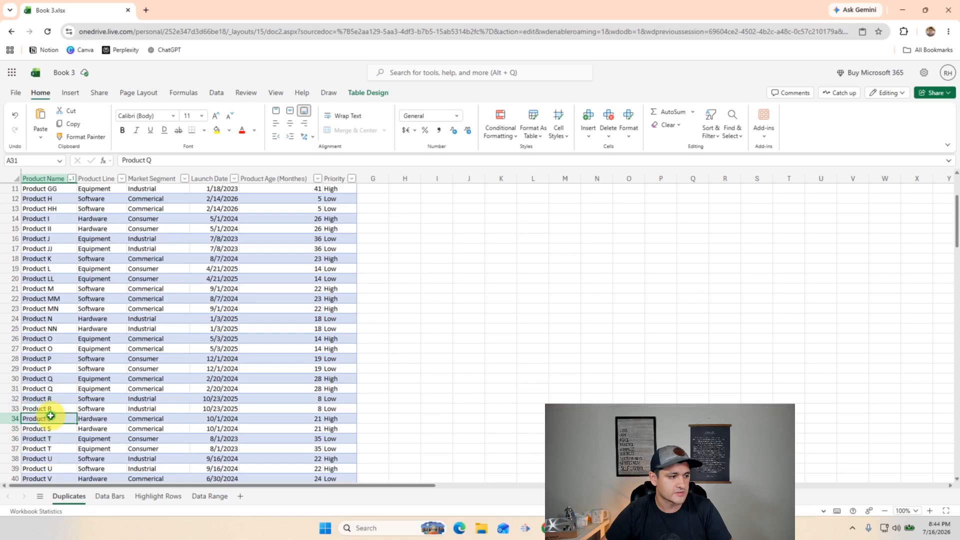
scroll(47, 300, "up", 3)
Add a conditional formatting rule to column A that highlights duplicate values with light red fill and red text.
left_click(49, 178)
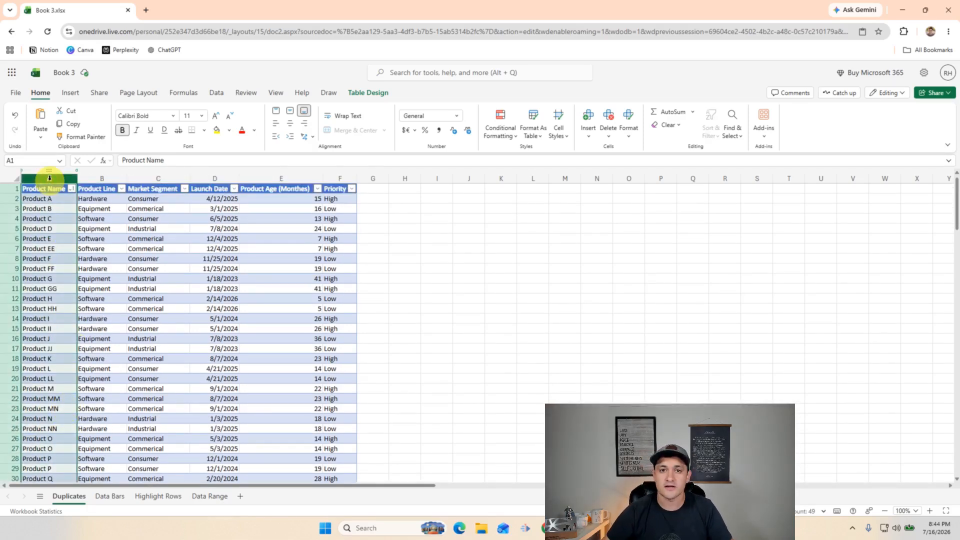
left_click(499, 132)
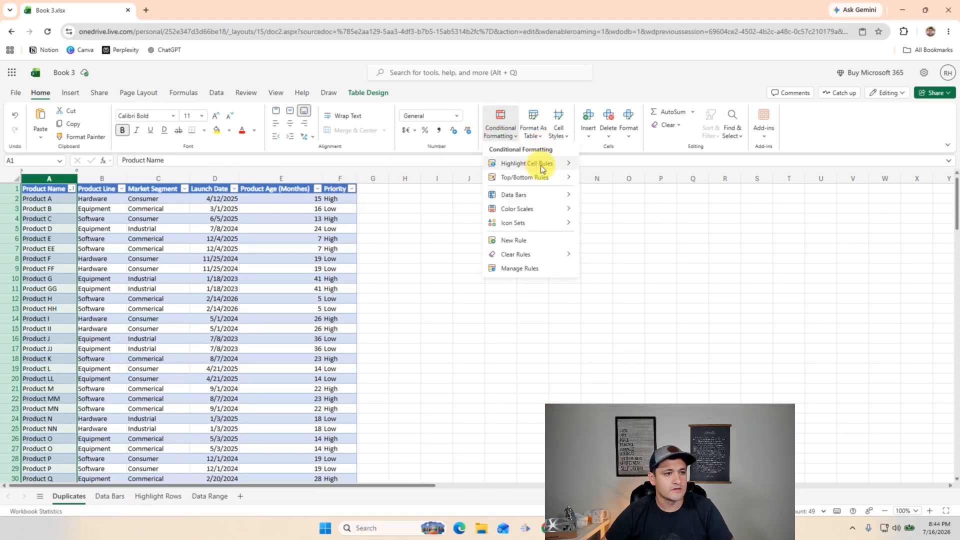
mouse_move(551, 169)
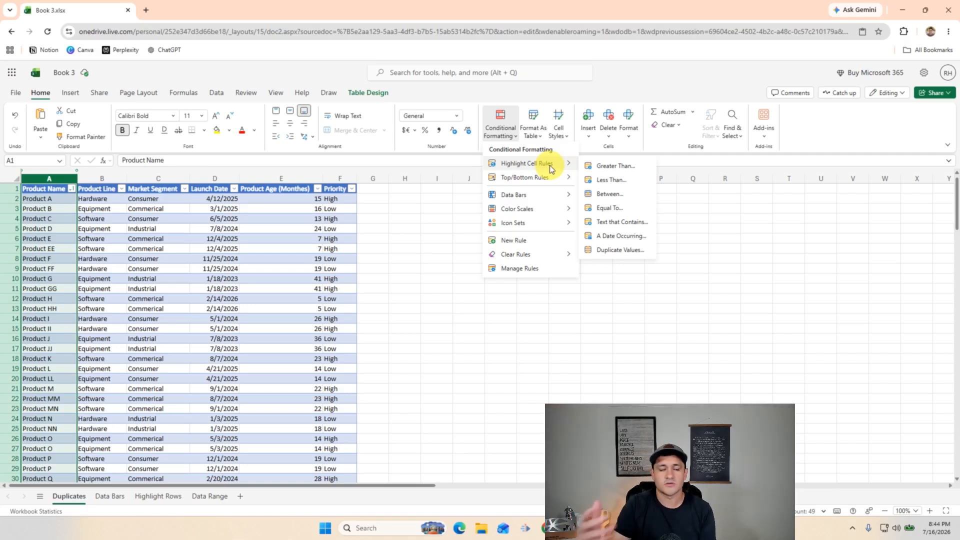
left_click(608, 250)
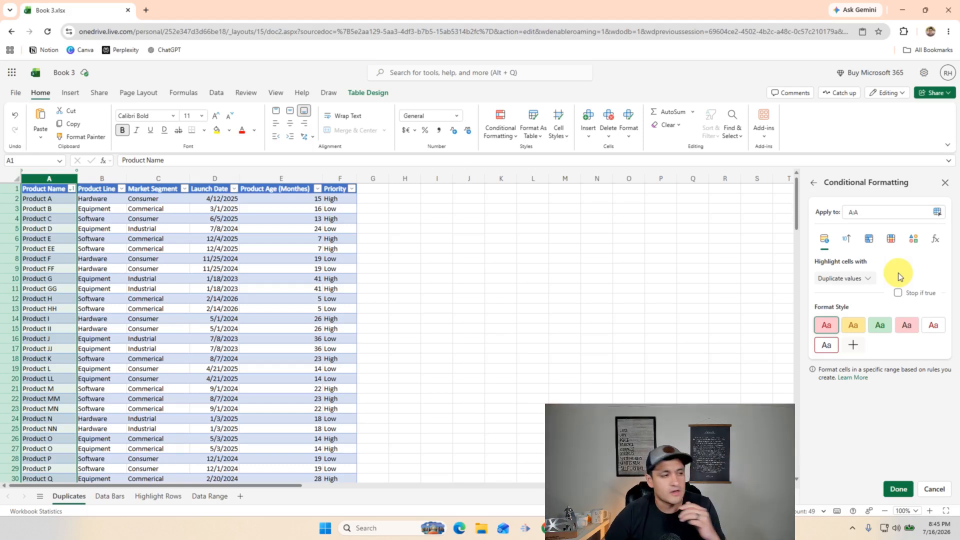
left_click(899, 489)
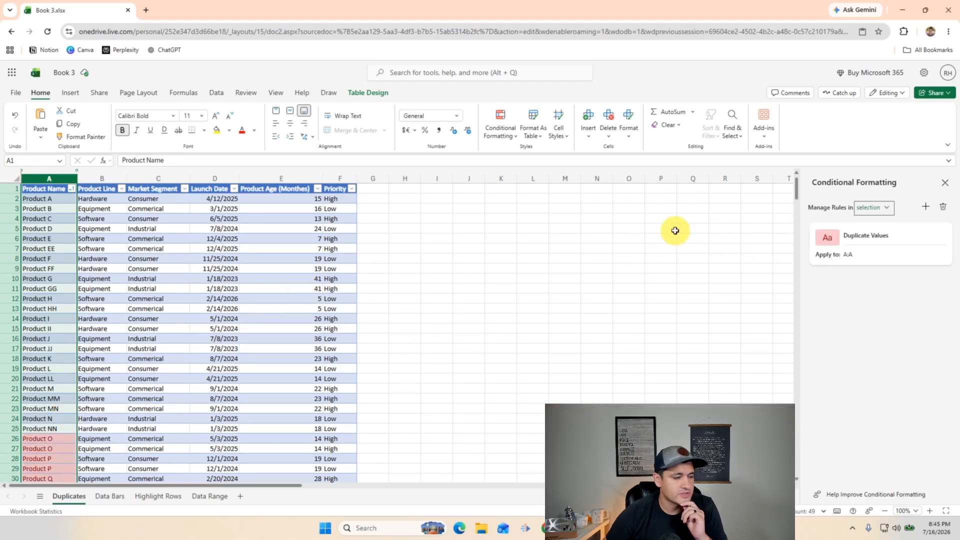
left_click(945, 180)
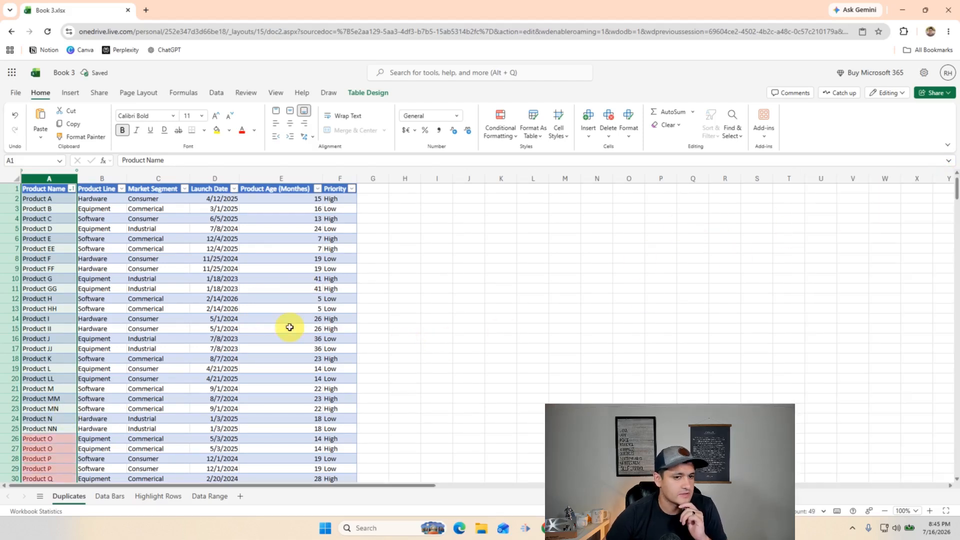
Examine which entries in the Product Name column are highlighted as duplicates and locate the duplicate-removal command.
scroll(292, 320, "down", 7)
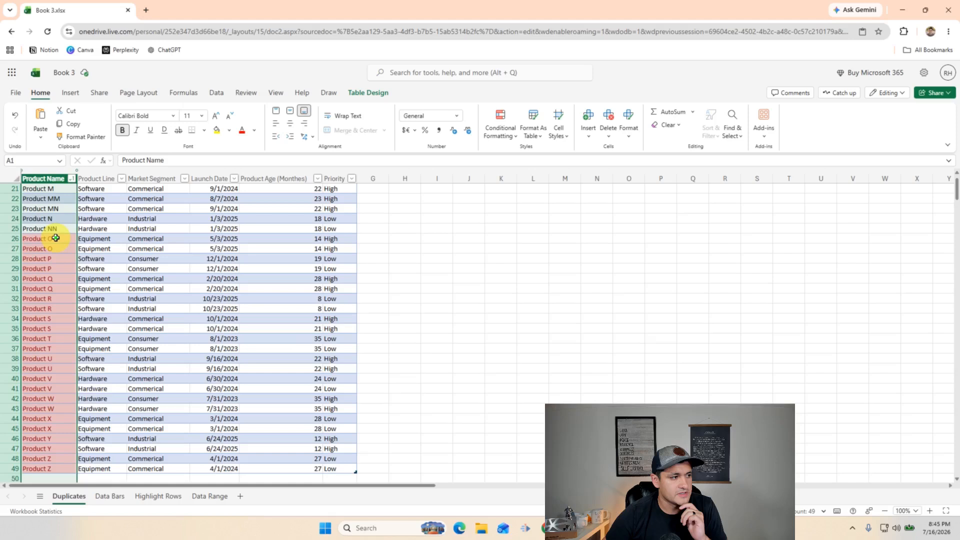
left_click_drag(54, 239, 42, 447)
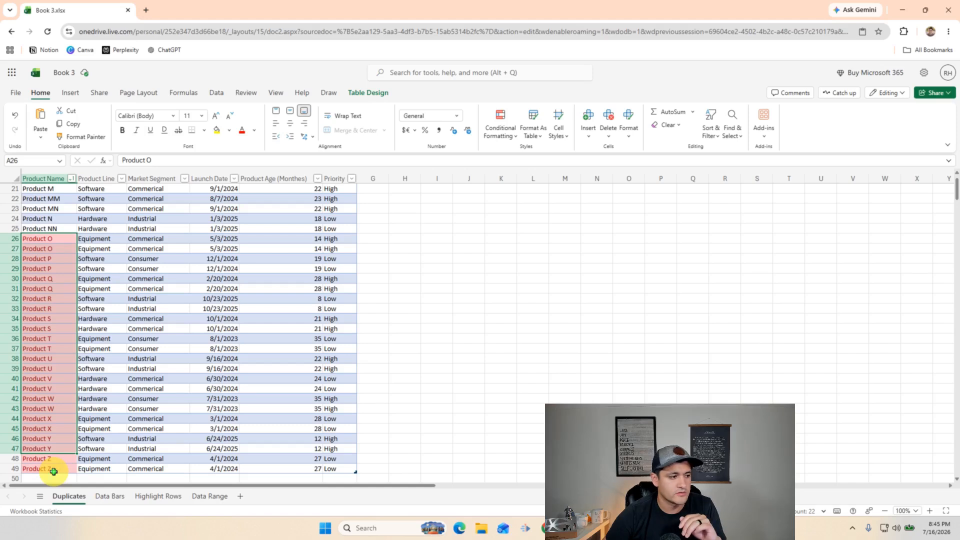
left_click_drag(54, 472, 58, 241)
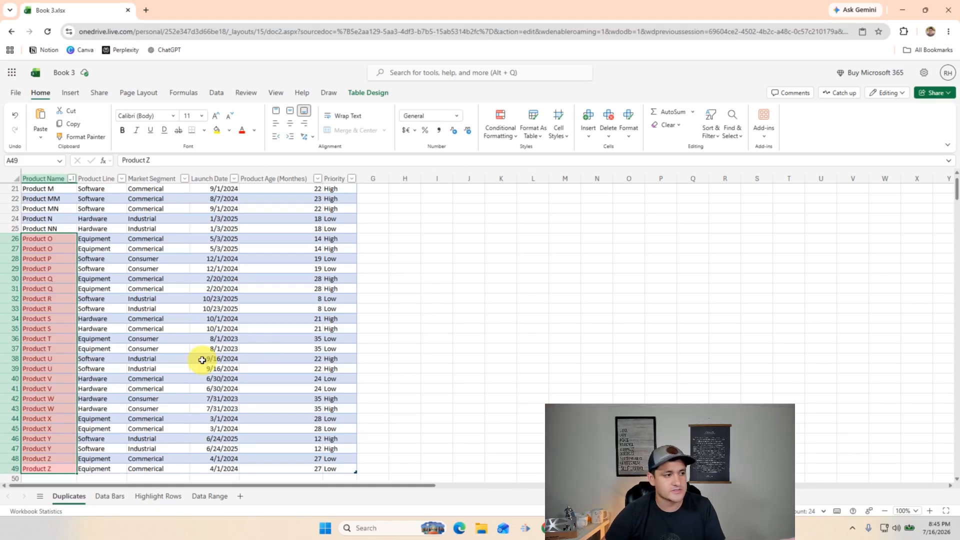
scroll(117, 291, "up", 7)
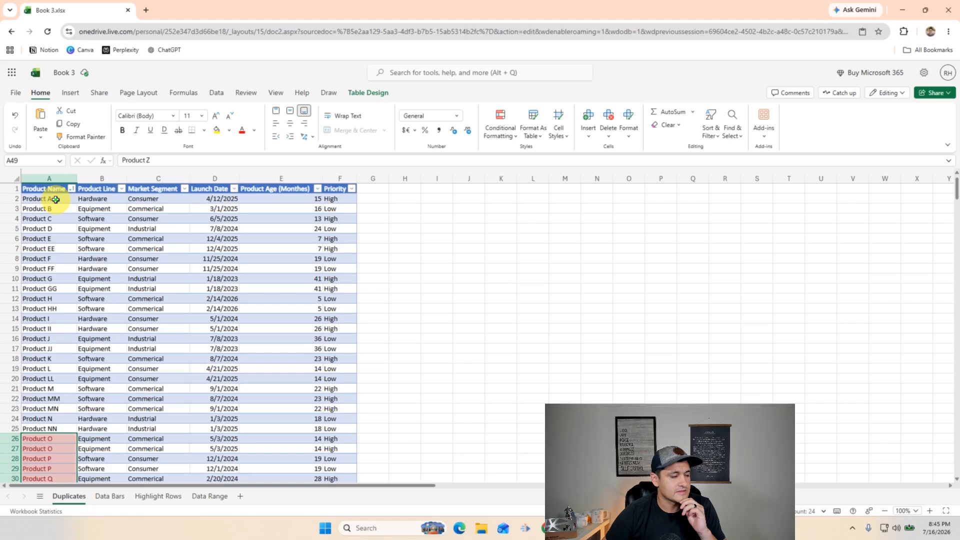
left_click_drag(54, 199, 61, 307)
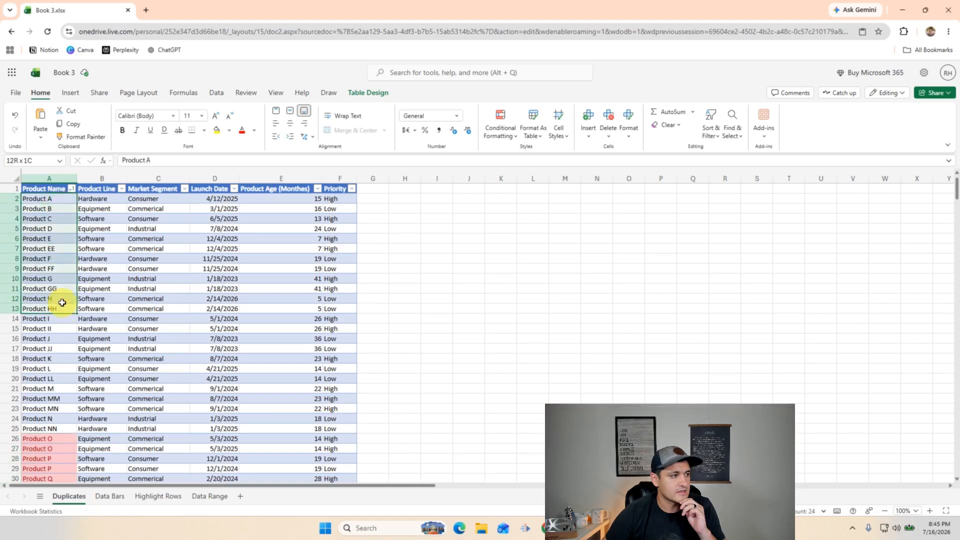
left_click(52, 200)
key("ctrl+shift+Down")
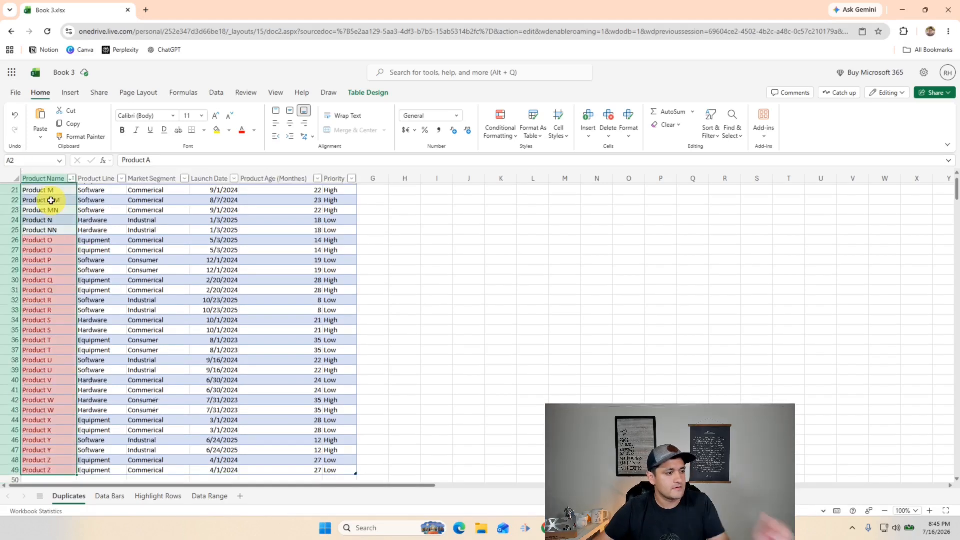
left_click(216, 92)
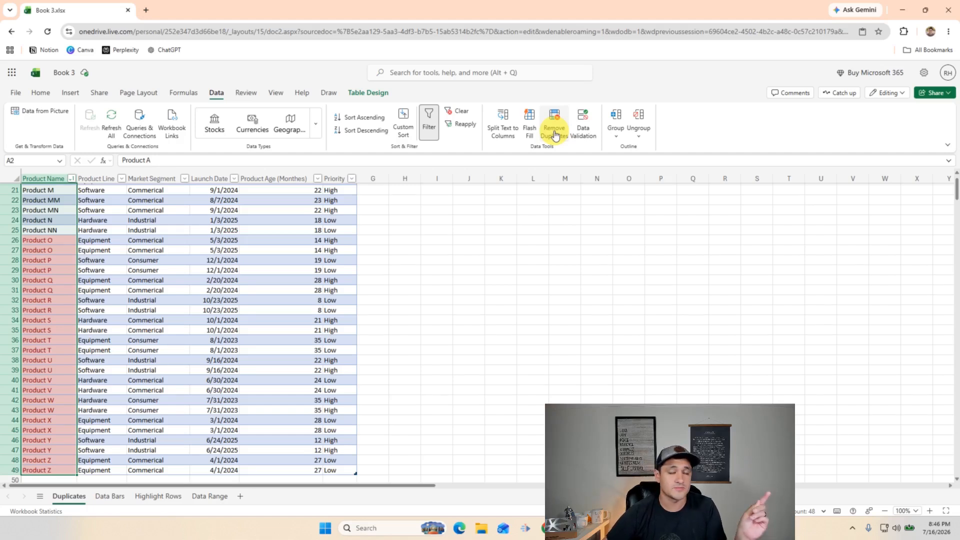
scroll(75, 279, "up", 7)
left_click(75, 279)
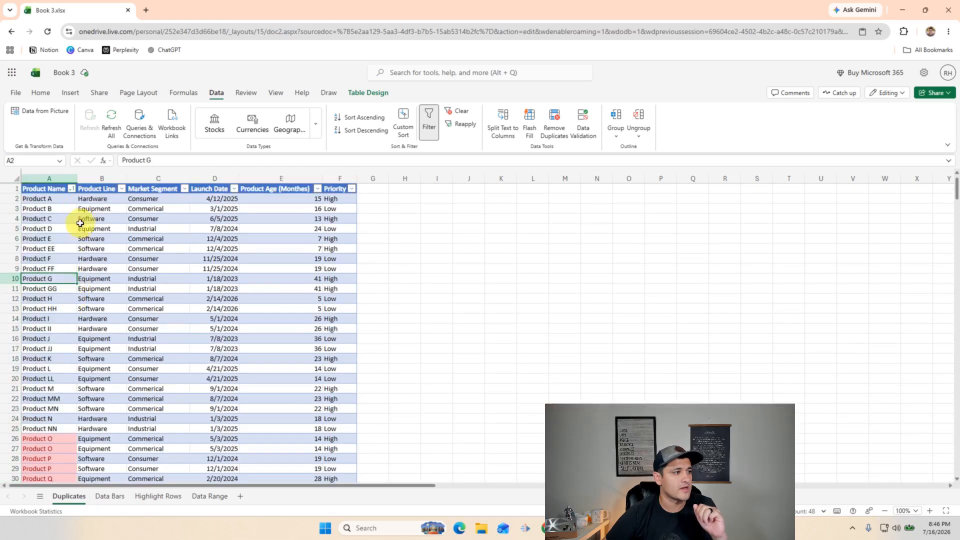
Filter the Product Name column by the light red cell color to show only the highlighted duplicates.
left_click(71, 188)
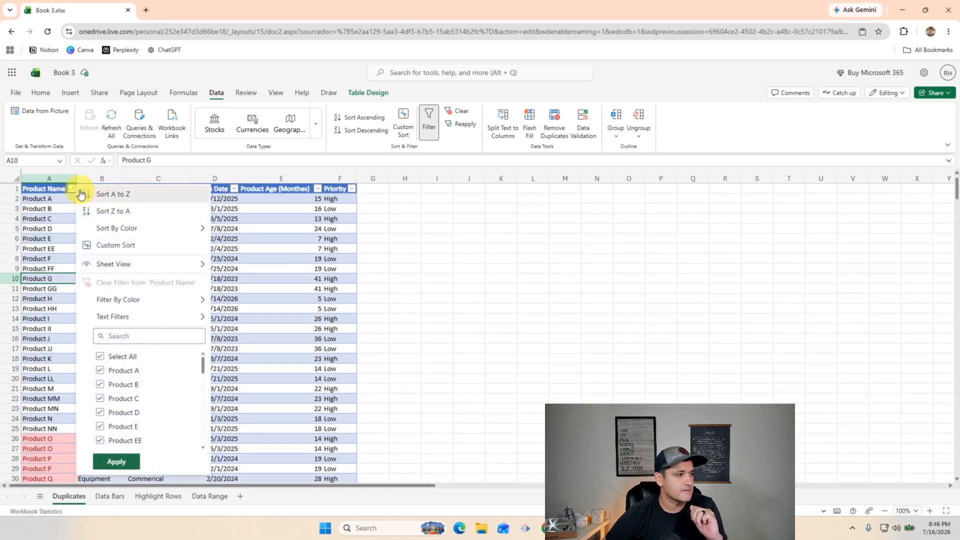
left_click(257, 257)
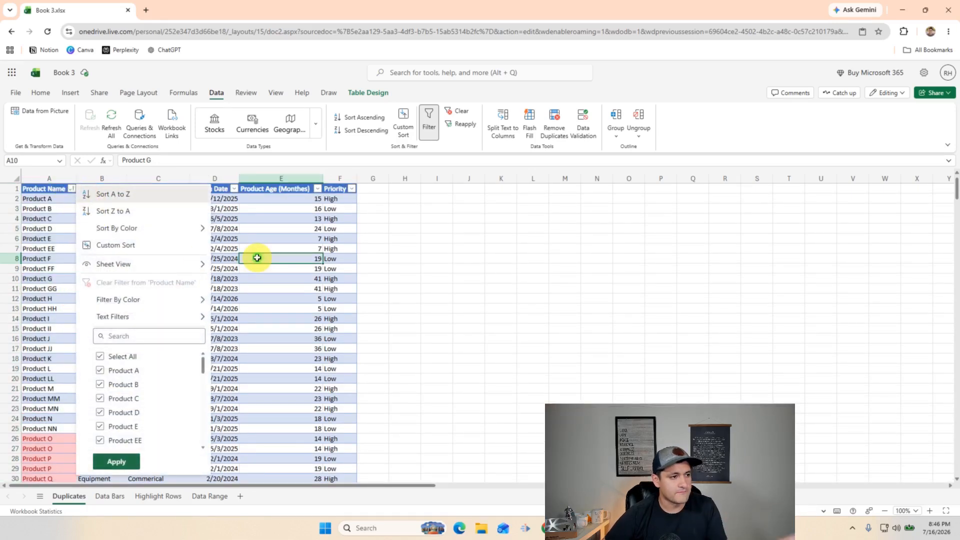
left_click(71, 189)
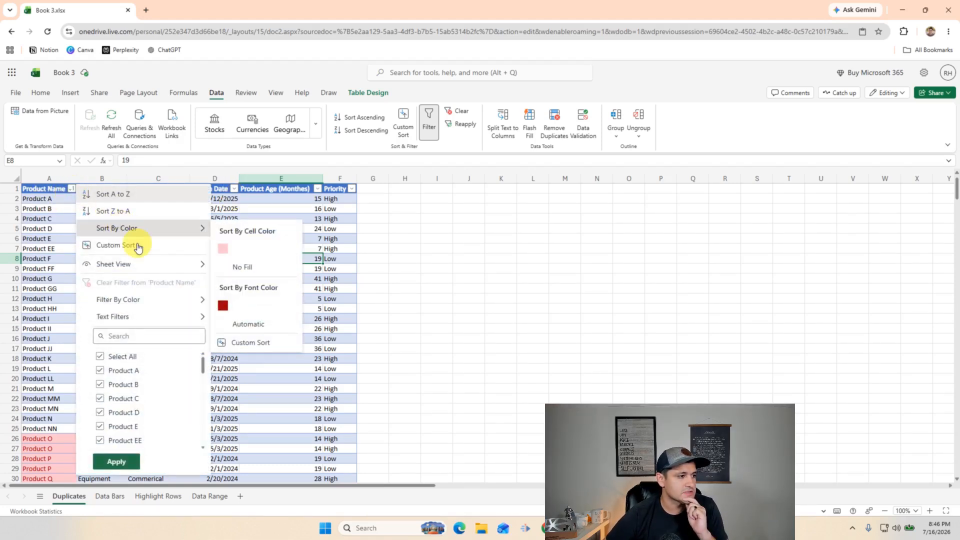
mouse_move(156, 304)
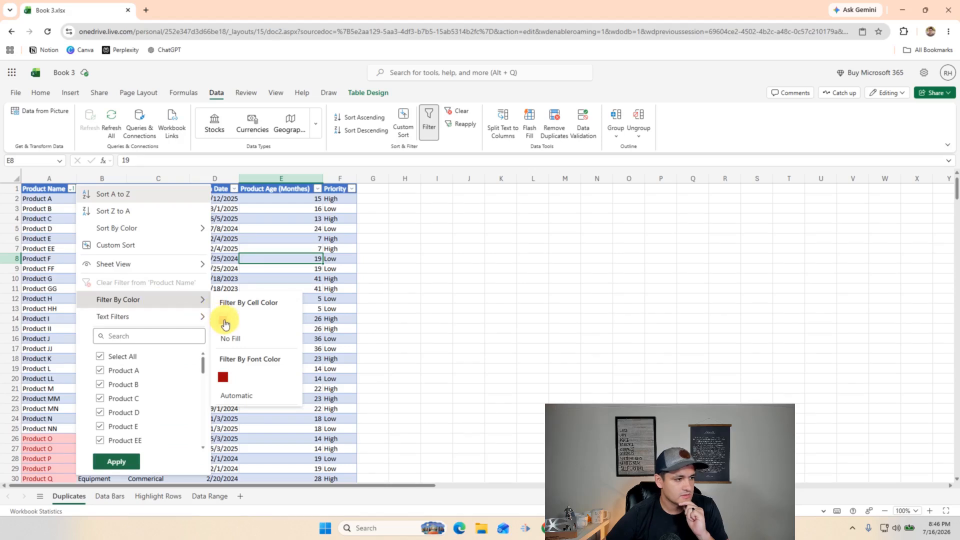
left_click(227, 321)
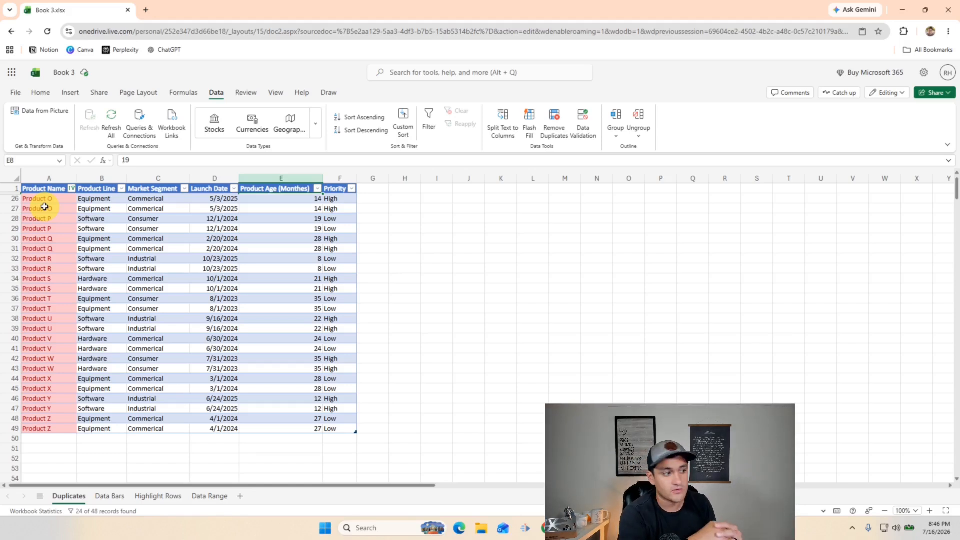
Clear the color filter from the Product Name column.
left_click(72, 192)
left_click(71, 190)
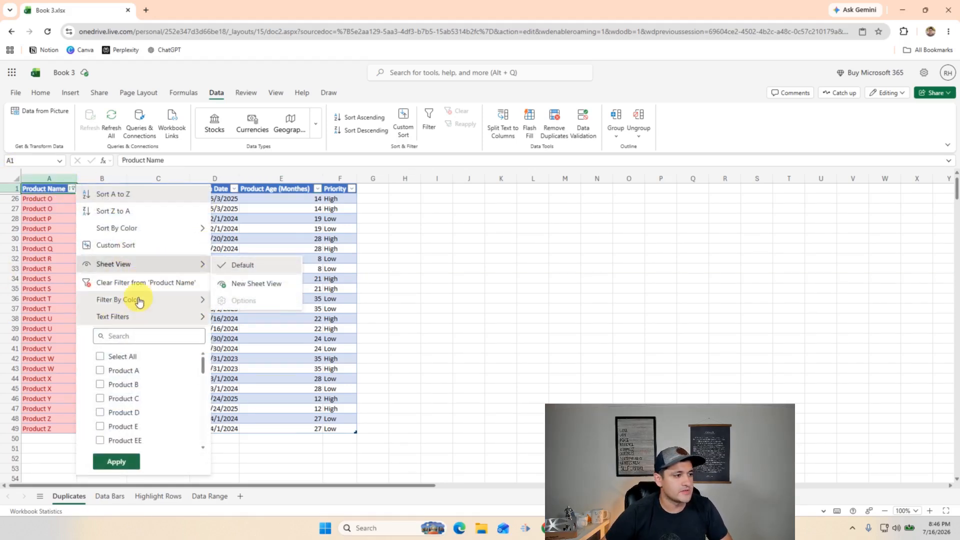
left_click(148, 283)
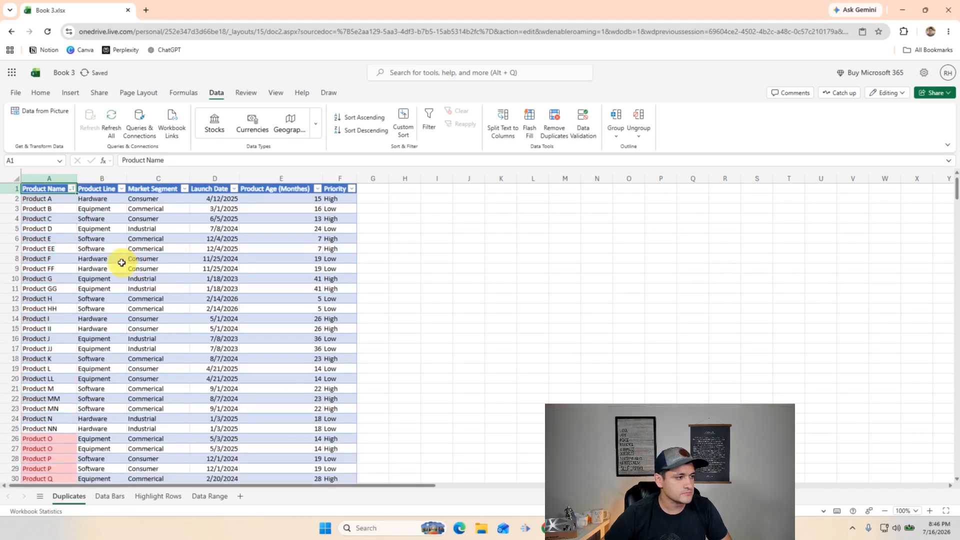
Remove duplicate rows from the table, comparing only the Product Name column and treating the first row as headers.
left_click(58, 178)
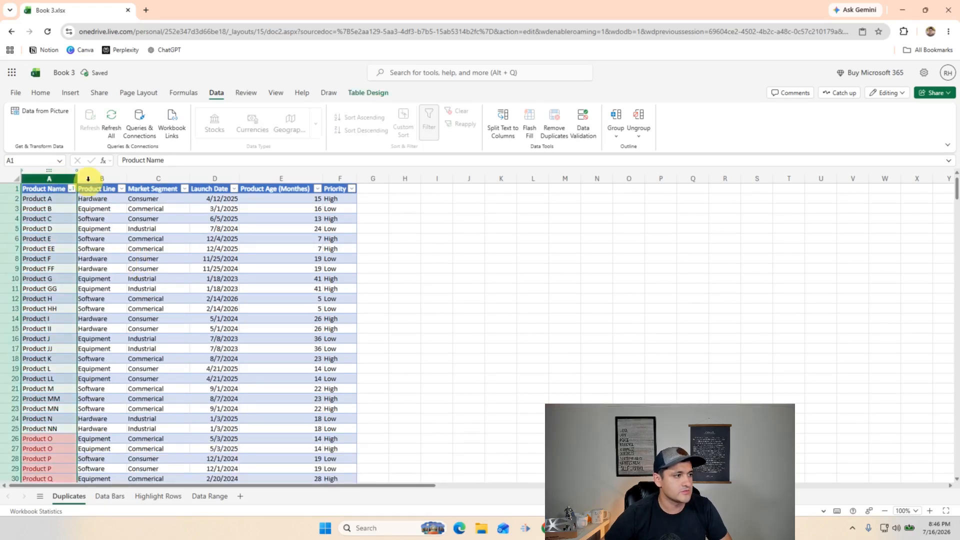
left_click(59, 195)
key("ctrl+shift+Down")
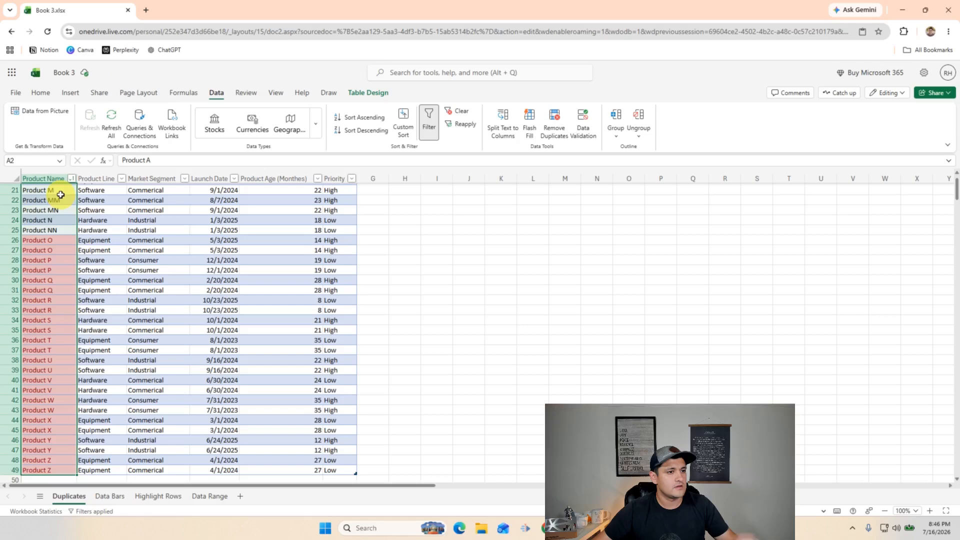
left_click(556, 122)
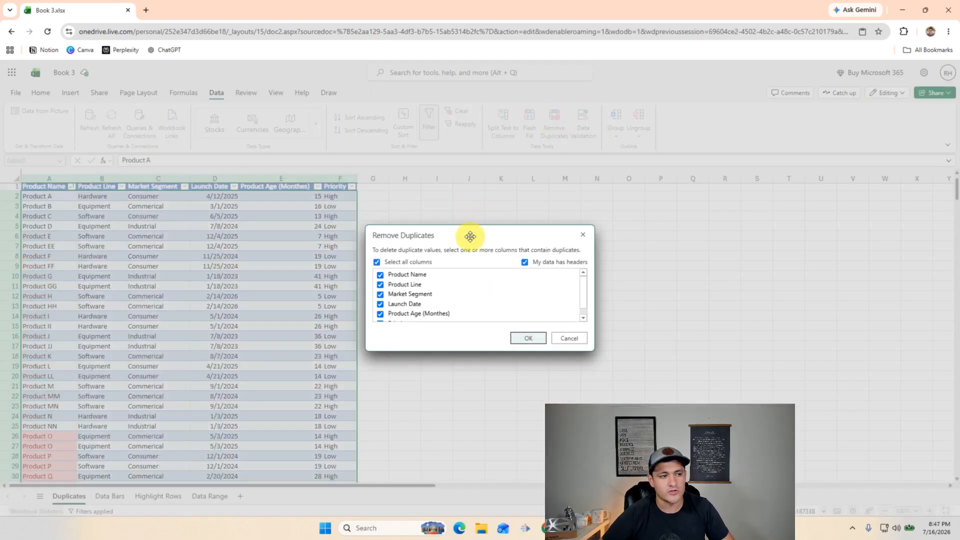
left_click(407, 260)
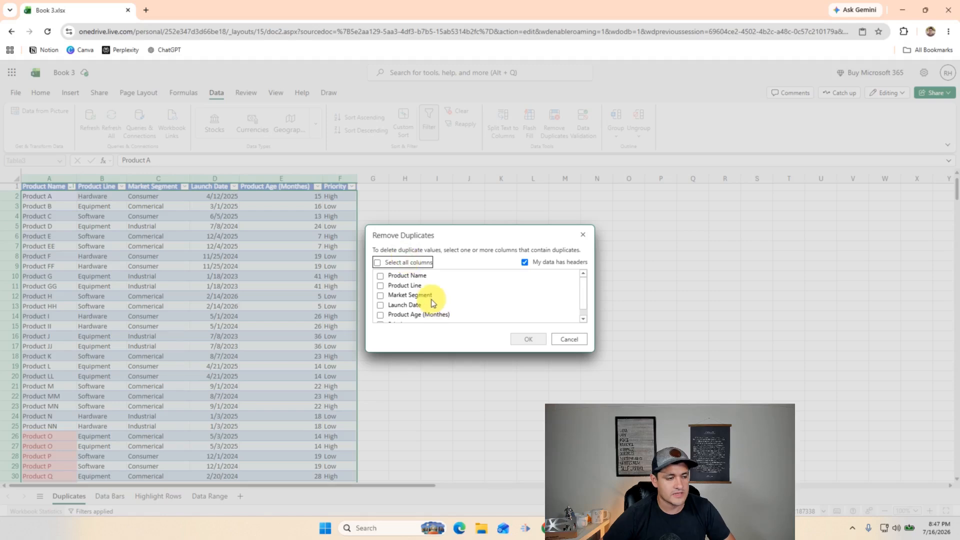
left_click(399, 277)
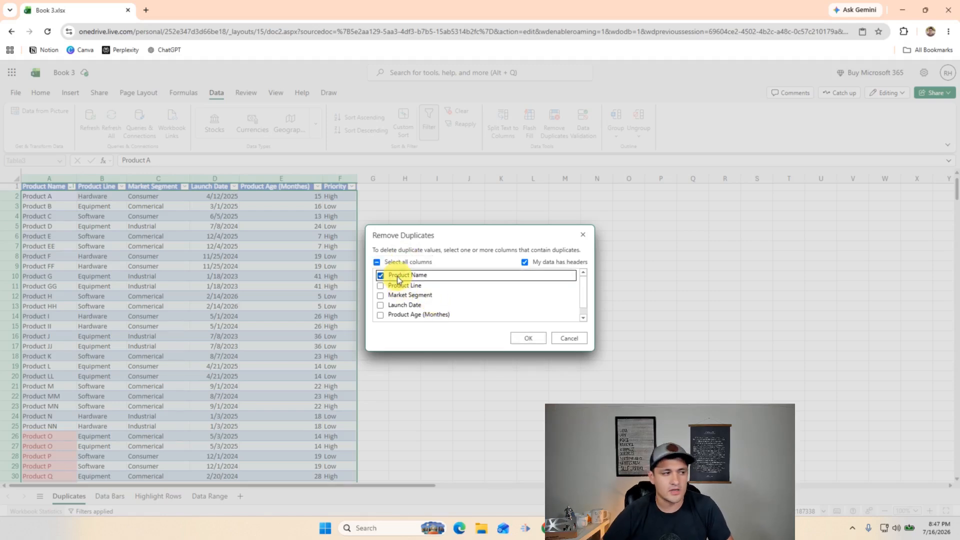
left_click(541, 338)
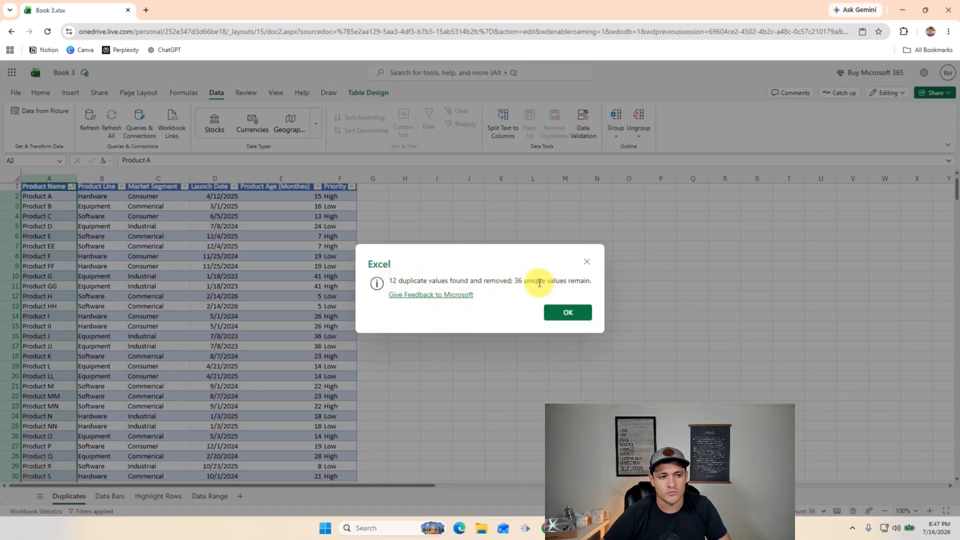
left_click(555, 314)
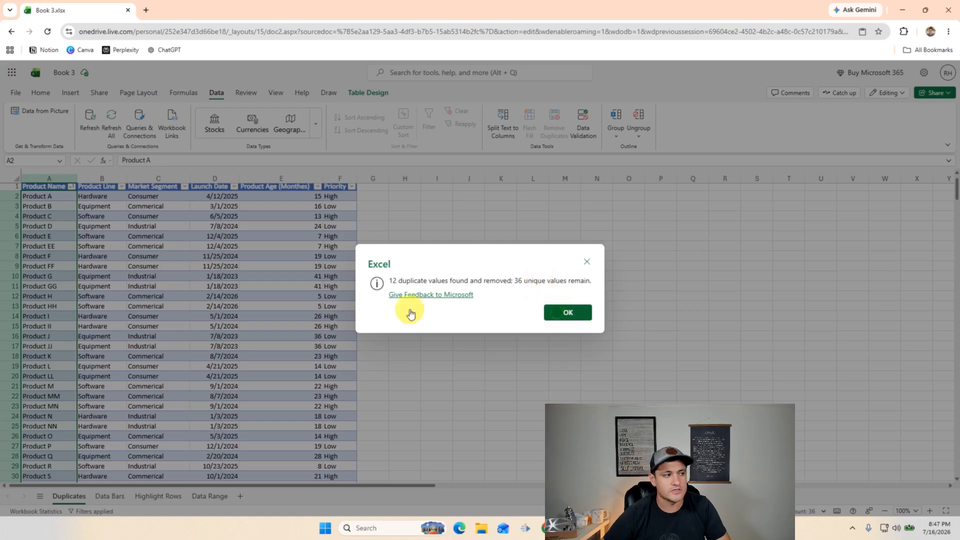
Review the conditional formatting rules that apply to the Product Name column on the Duplicates sheet, then close the rule manager.
left_click(211, 324)
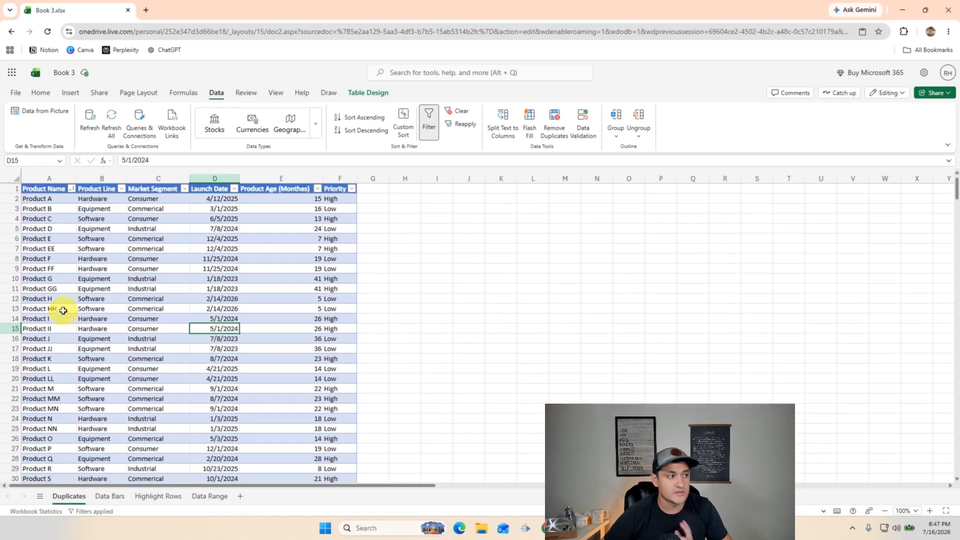
left_click(37, 219)
left_click(41, 93)
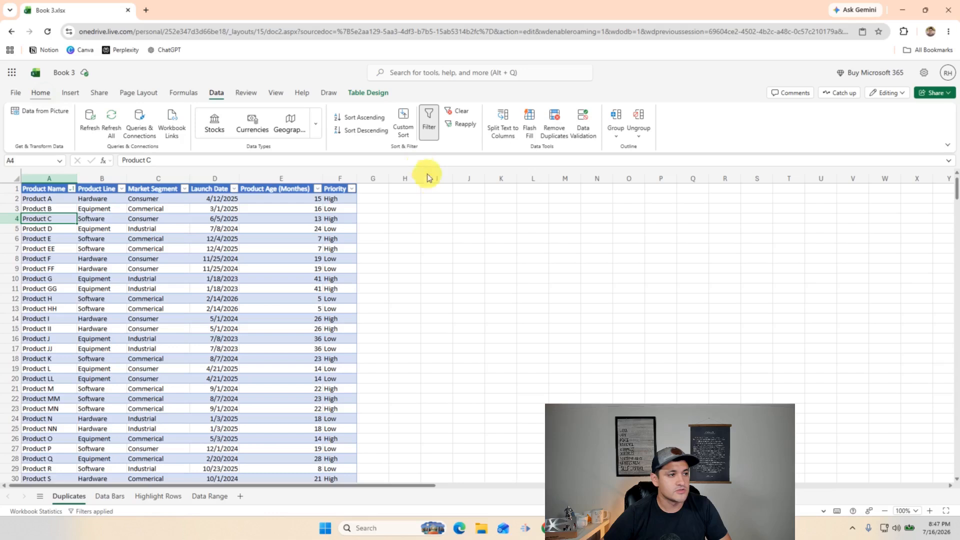
left_click(502, 131)
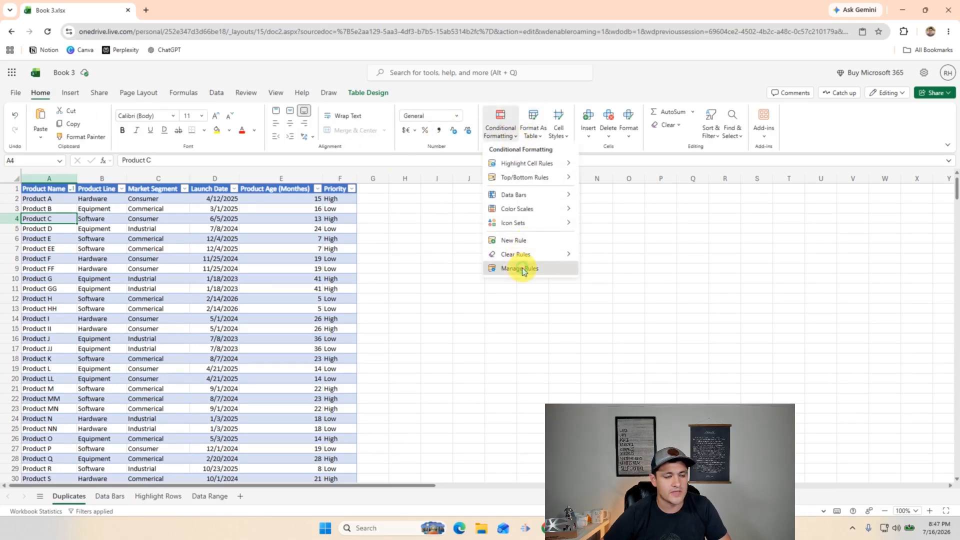
left_click(506, 268)
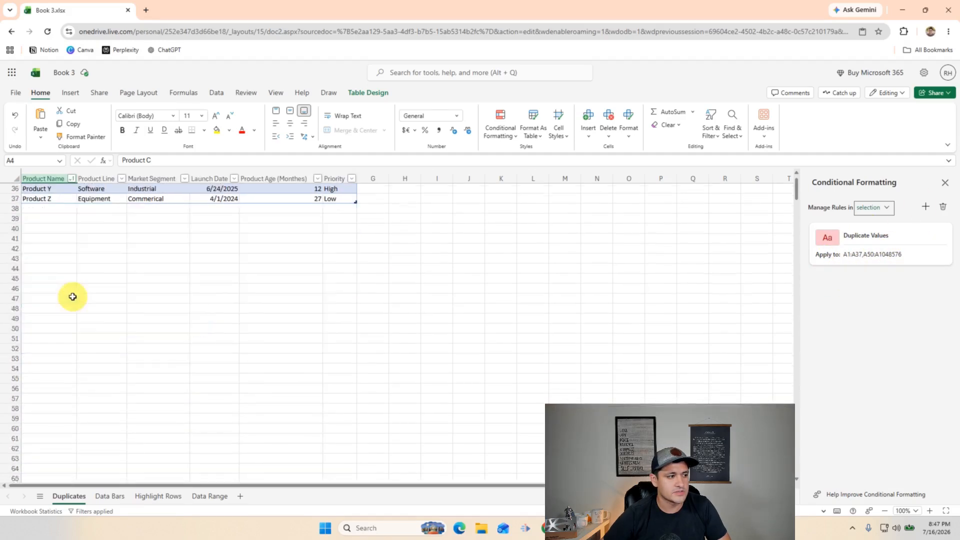
left_click(75, 298)
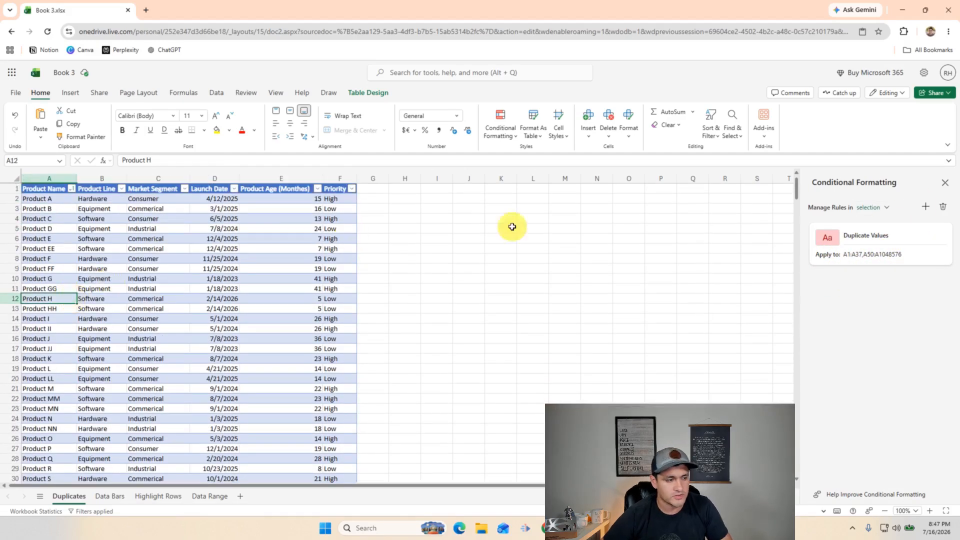
left_click(945, 186)
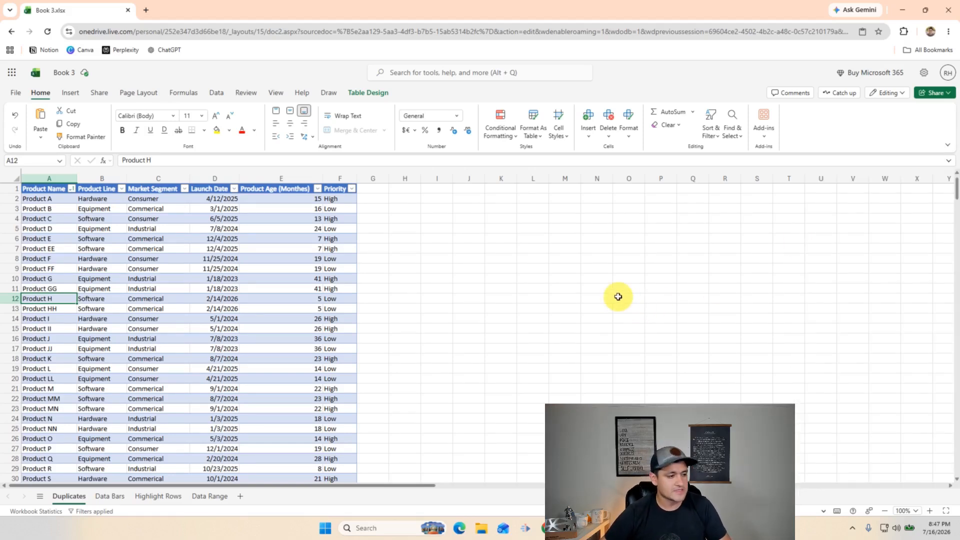
On the Data Bars sheet, apply blue gradient-fill data bars to the values in the Product Age (Months) column.
left_click(109, 496)
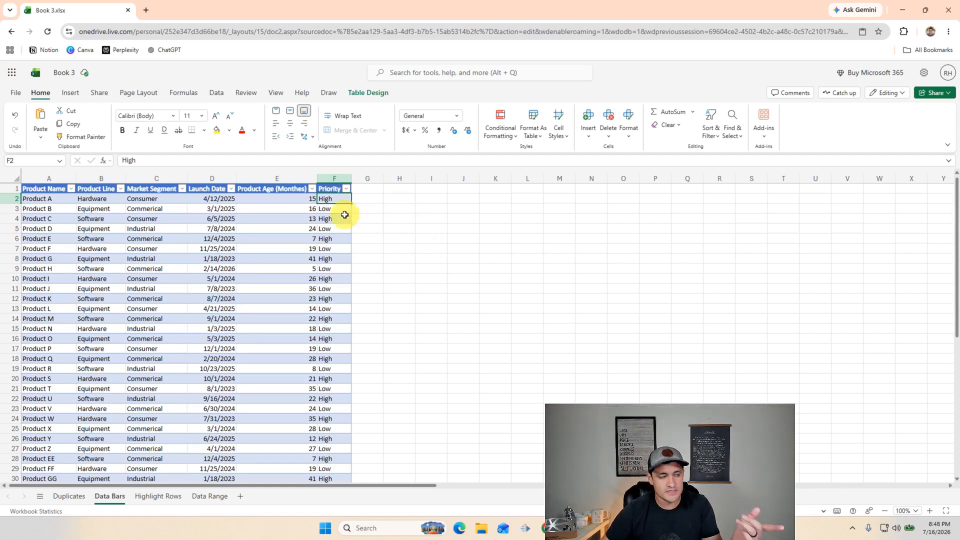
left_click(274, 185)
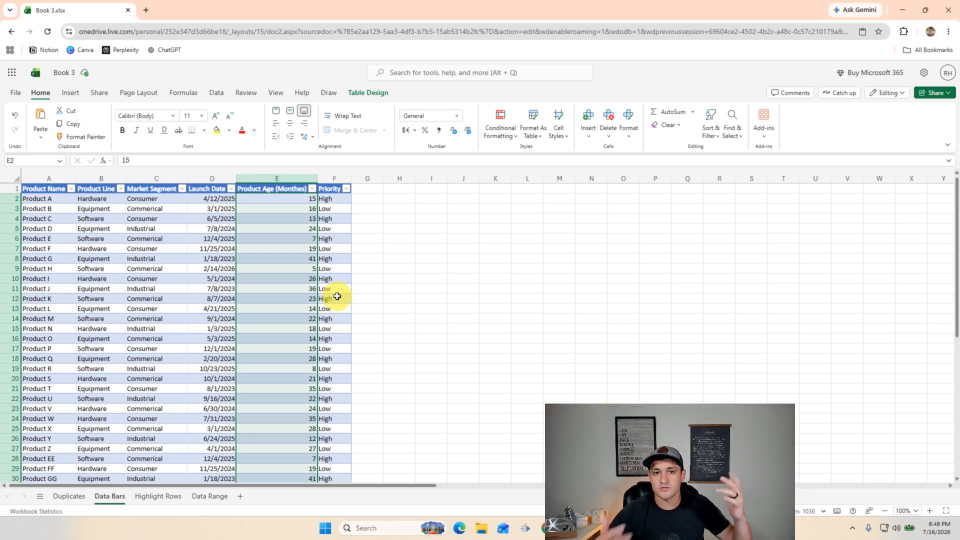
left_click(501, 139)
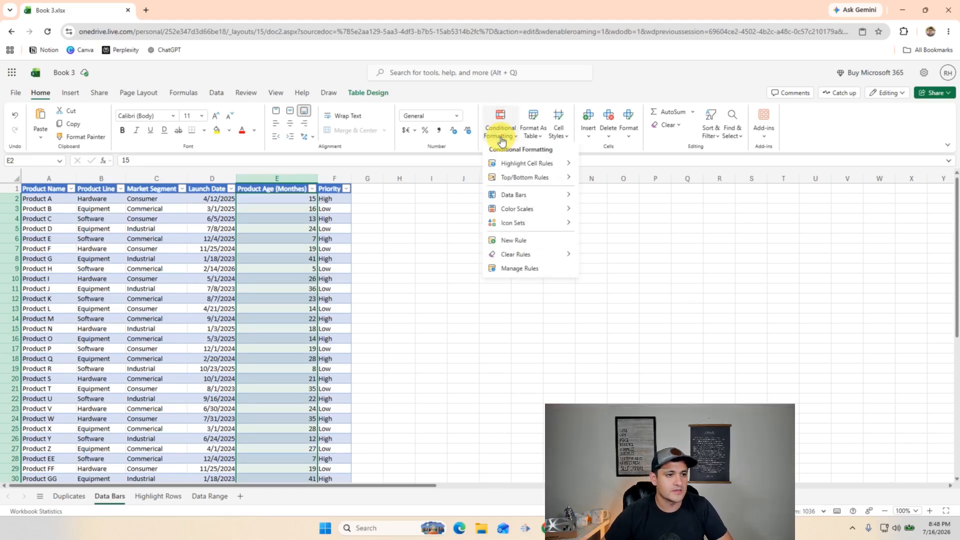
mouse_move(524, 192)
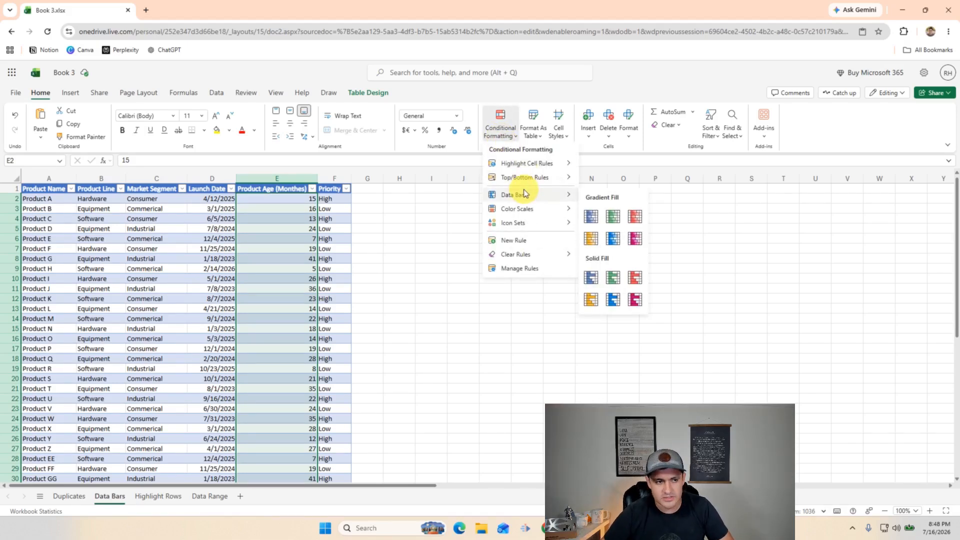
left_click(592, 218)
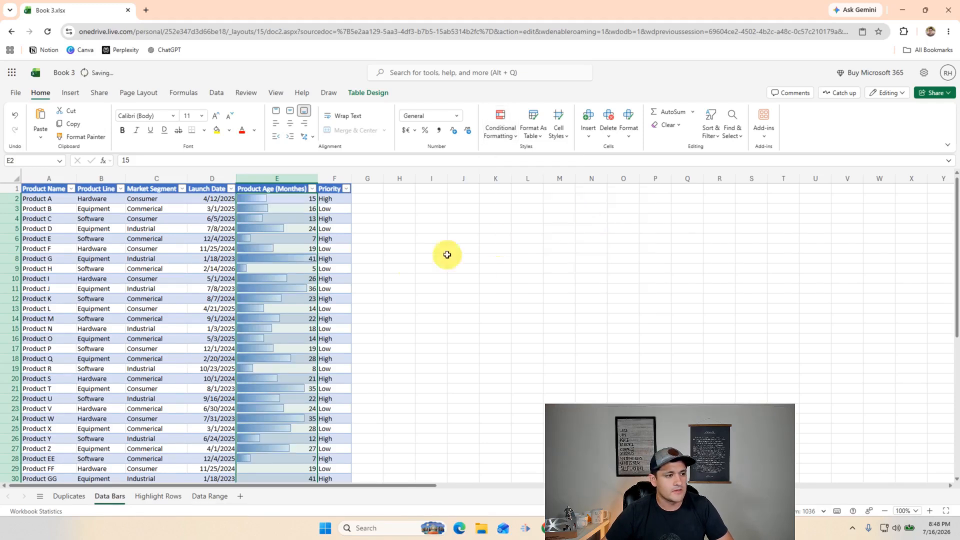
Change the Product Age (Months) data bars to the green gradient fill.
left_click(504, 136)
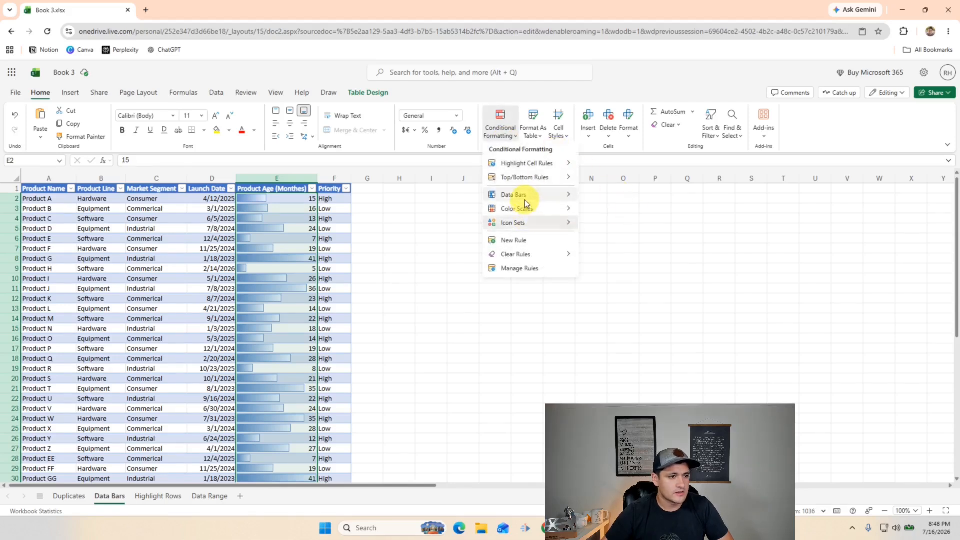
mouse_move(531, 198)
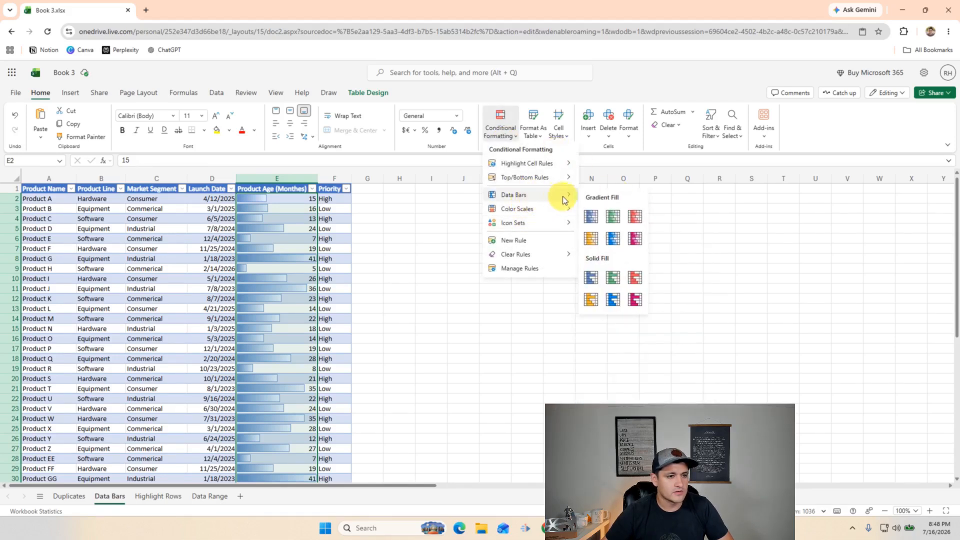
left_click(611, 217)
left_click(368, 290)
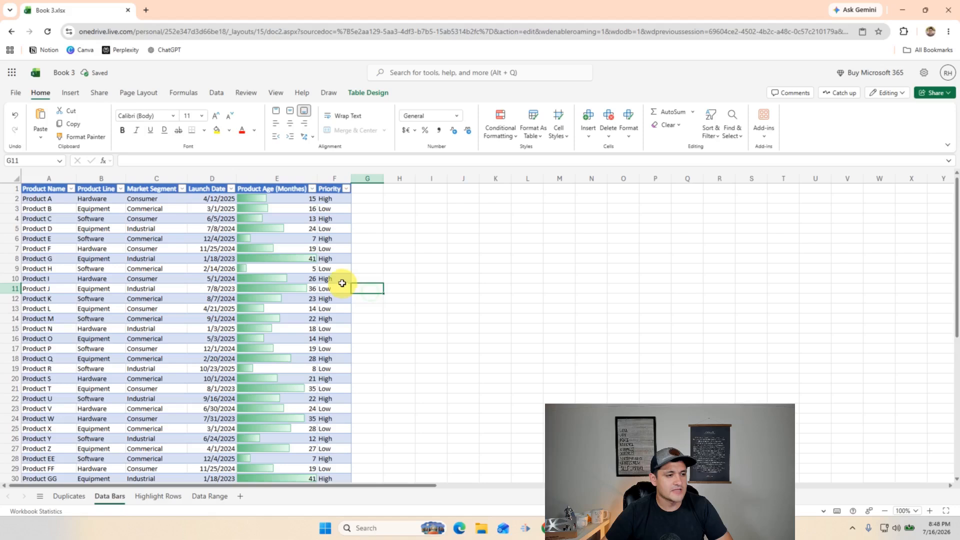
Sort the table by Product Age (Months) from largest to smallest and examine the data bars down the whole column.
left_click(312, 190)
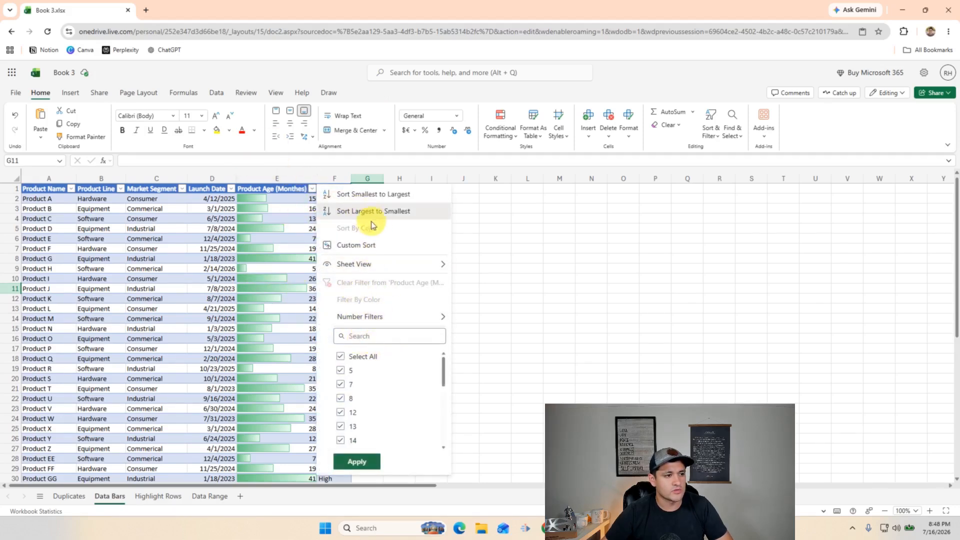
left_click(380, 211)
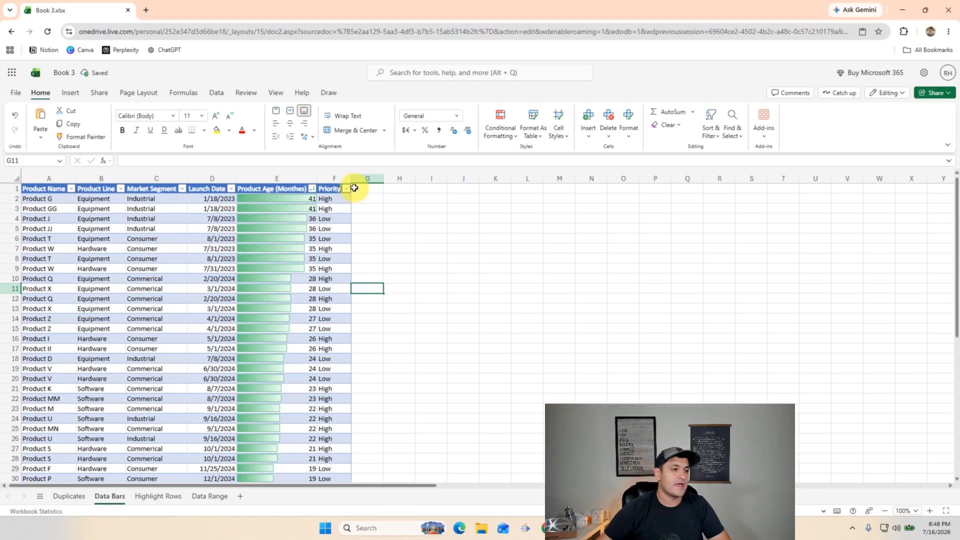
left_click_drag(311, 198, 307, 208)
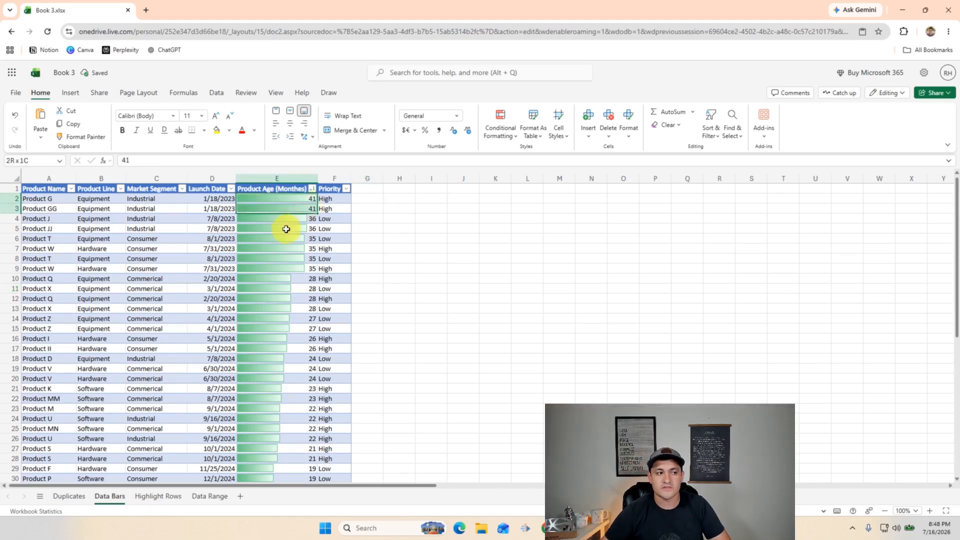
scroll(280, 282, "down", 7)
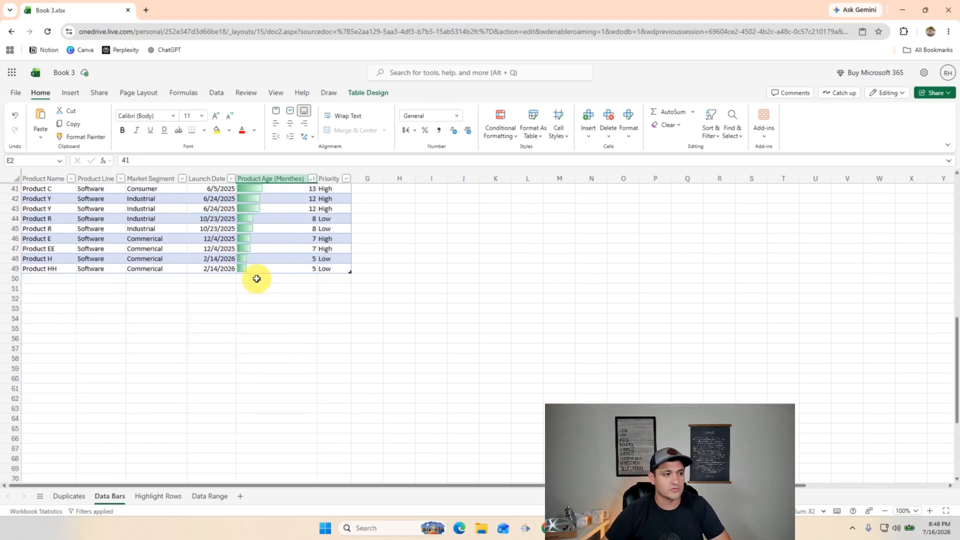
scroll(260, 293, "up", 13)
left_click(213, 285)
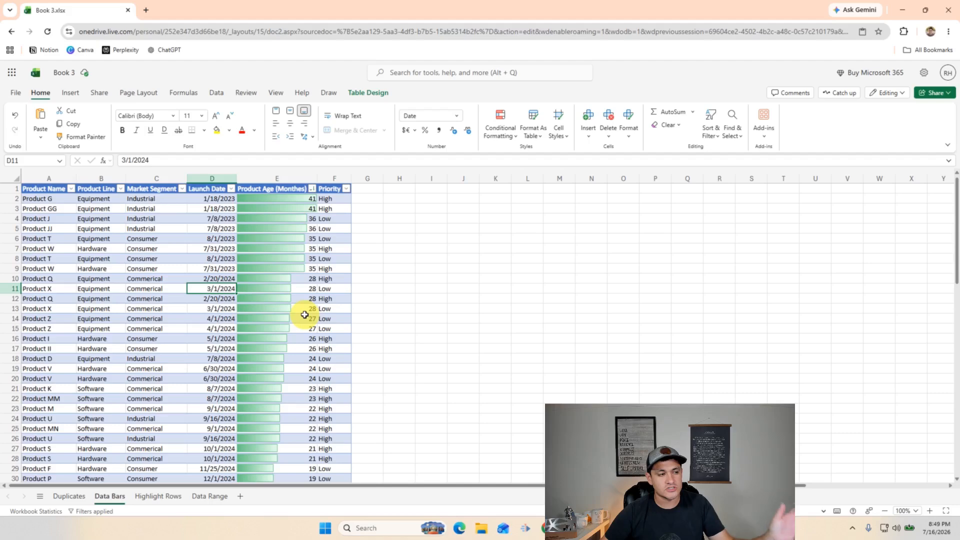
scroll(305, 315, "down", 15)
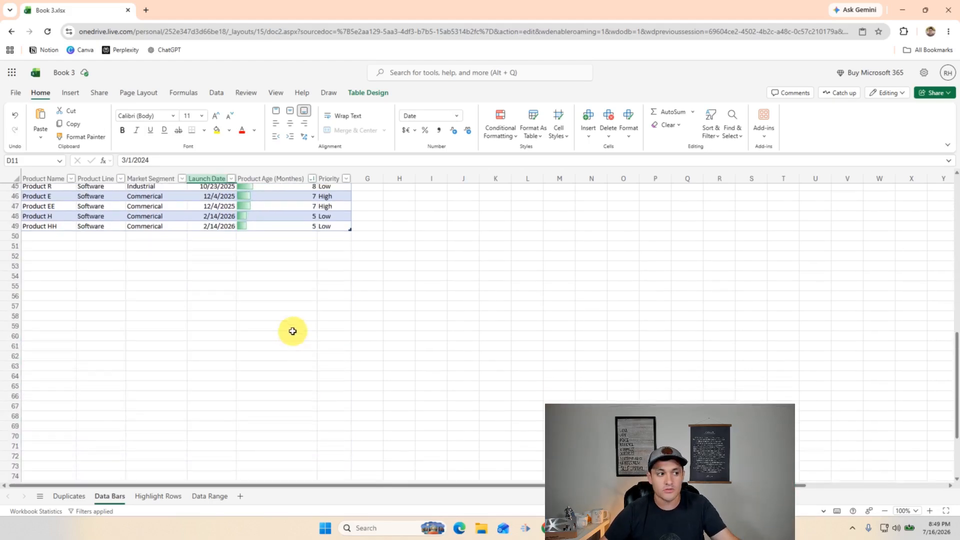
scroll(292, 331, "up", 8)
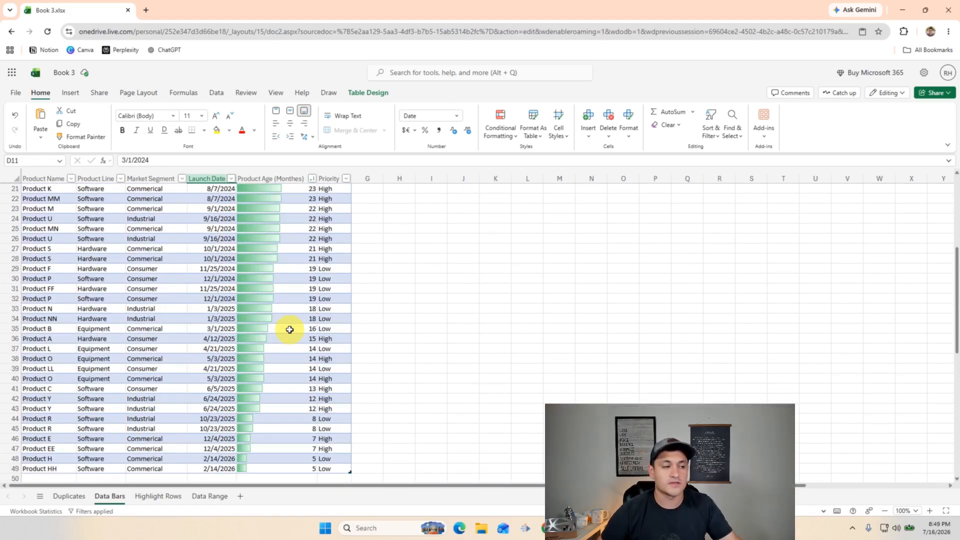
scroll(290, 329, "up", 7)
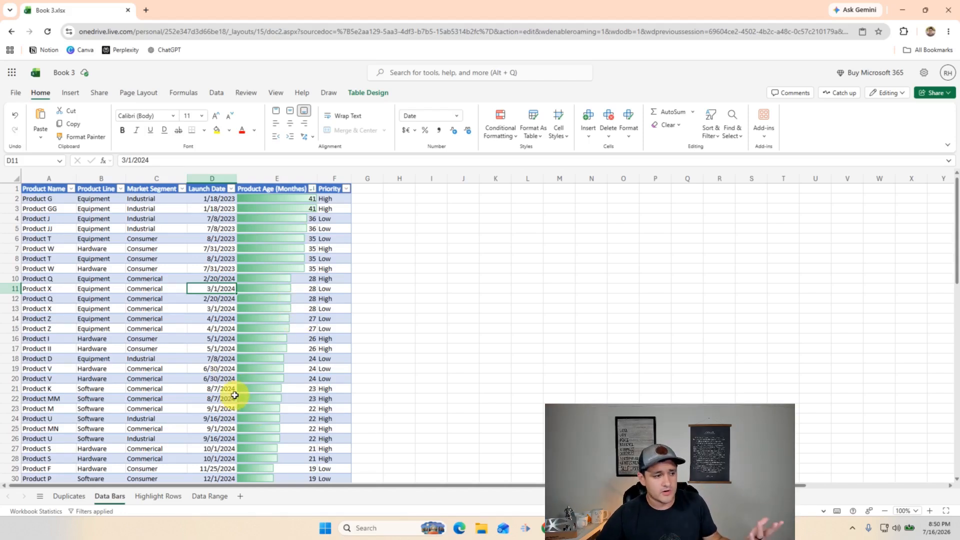
On the Highlight Rows sheet, create a new conditional formatting rule that applies to the table data in A2:F49.
left_click(159, 496)
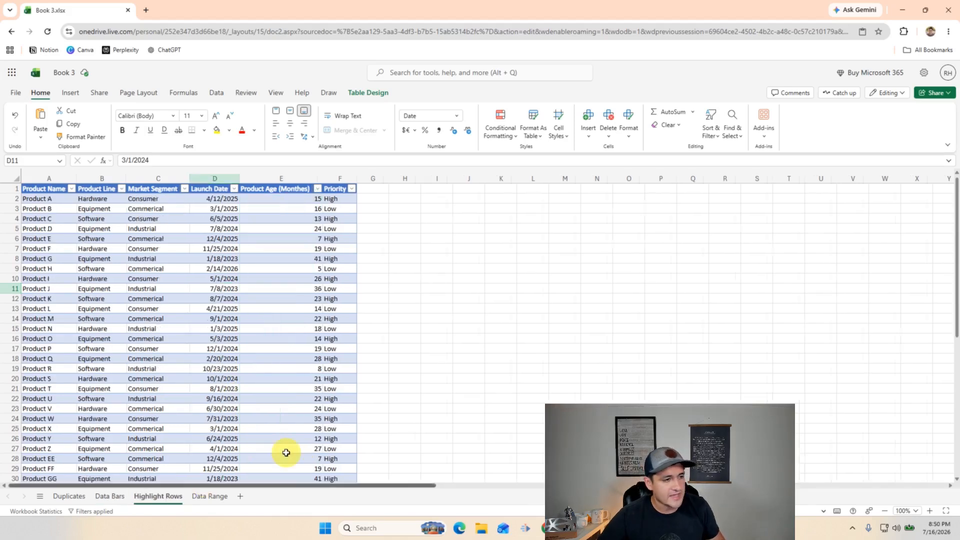
left_click(331, 201)
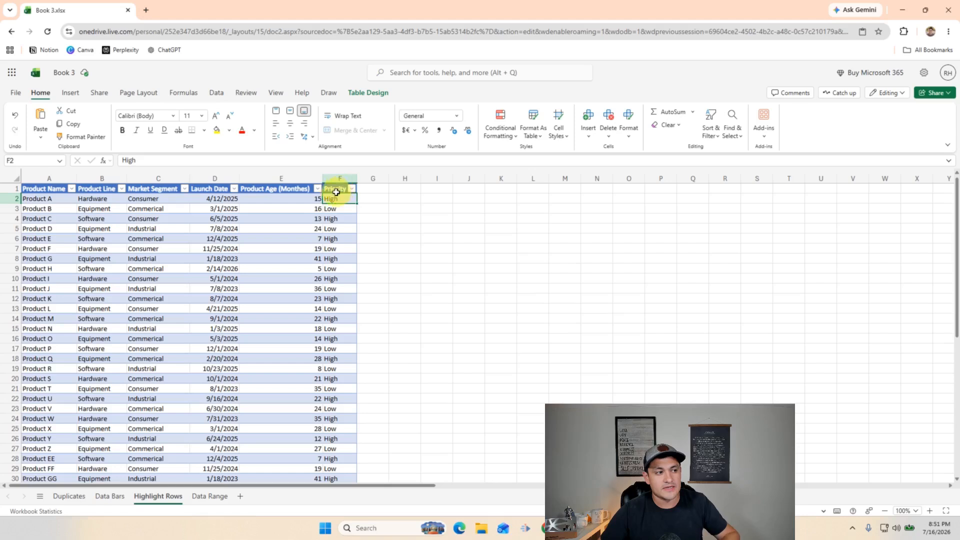
left_click(335, 180)
left_click(337, 198)
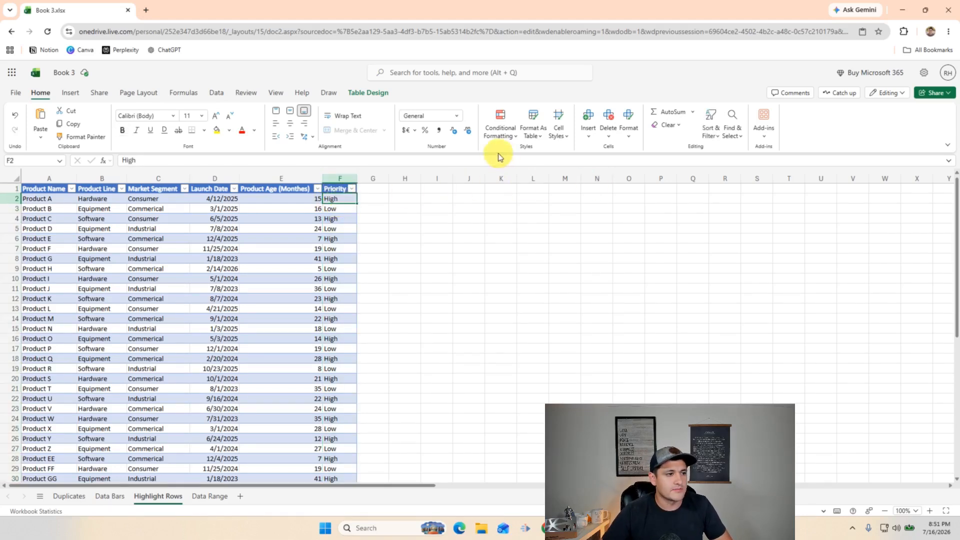
left_click(511, 140)
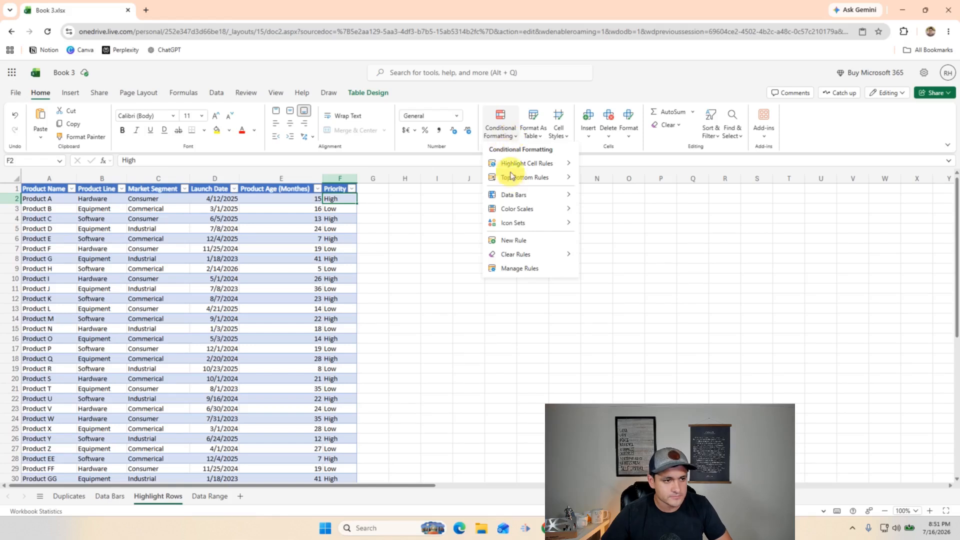
left_click(521, 242)
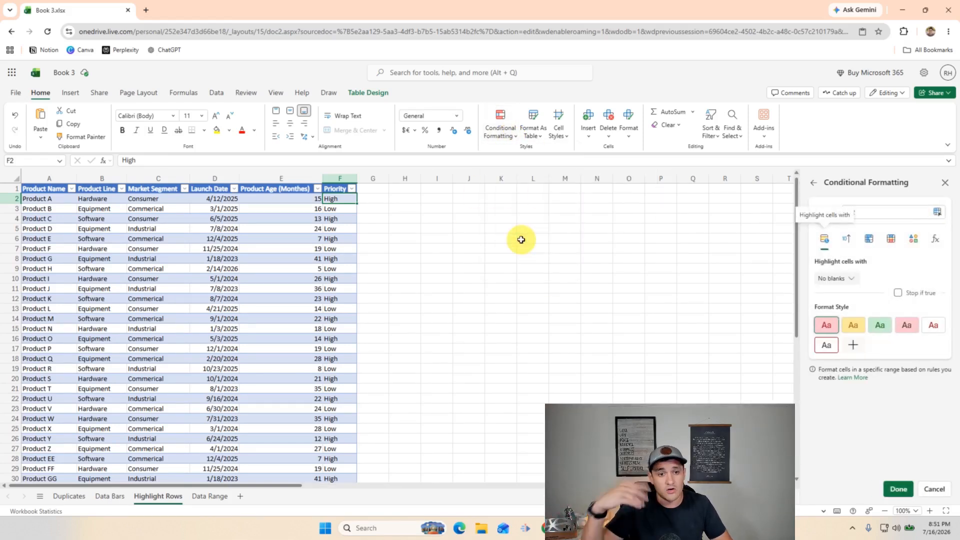
left_click(870, 213)
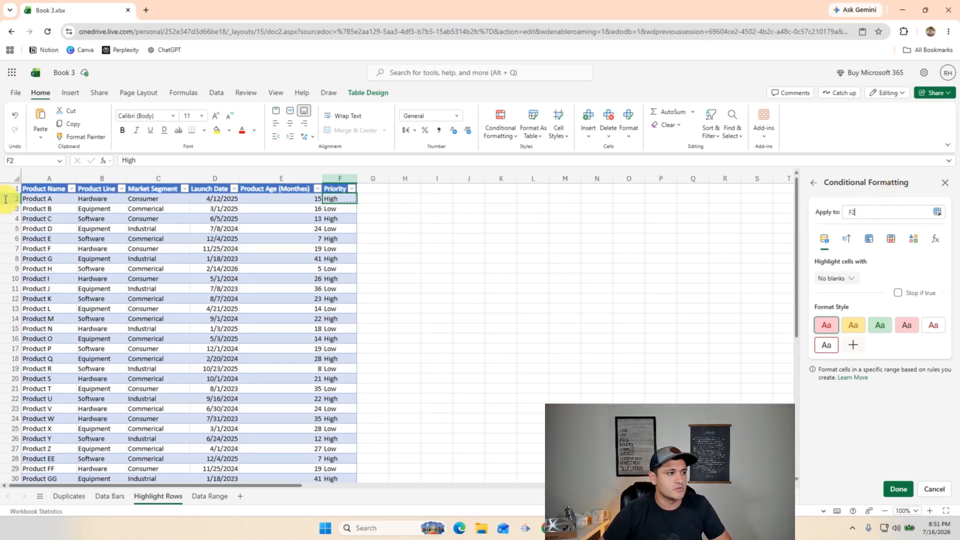
left_click_drag(143, 256, 321, 426)
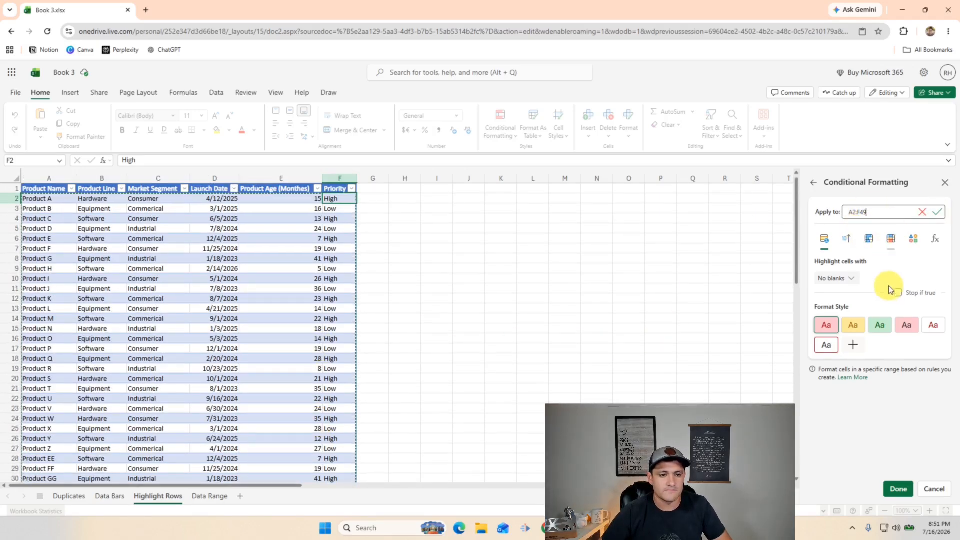
left_click(939, 212)
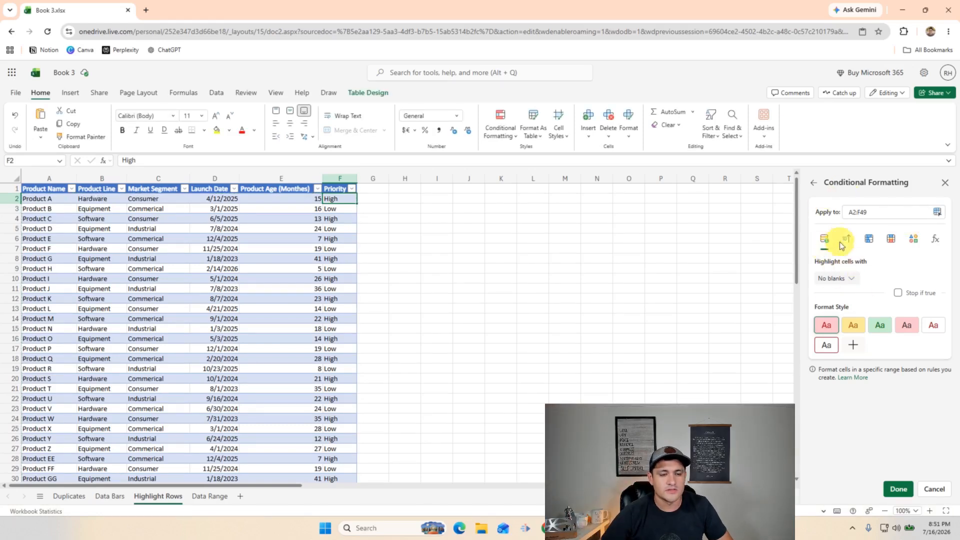
Make the new rule formula-based and start its formula with =$F2, locking only the Priority column and leaving the row relative.
left_click(936, 242)
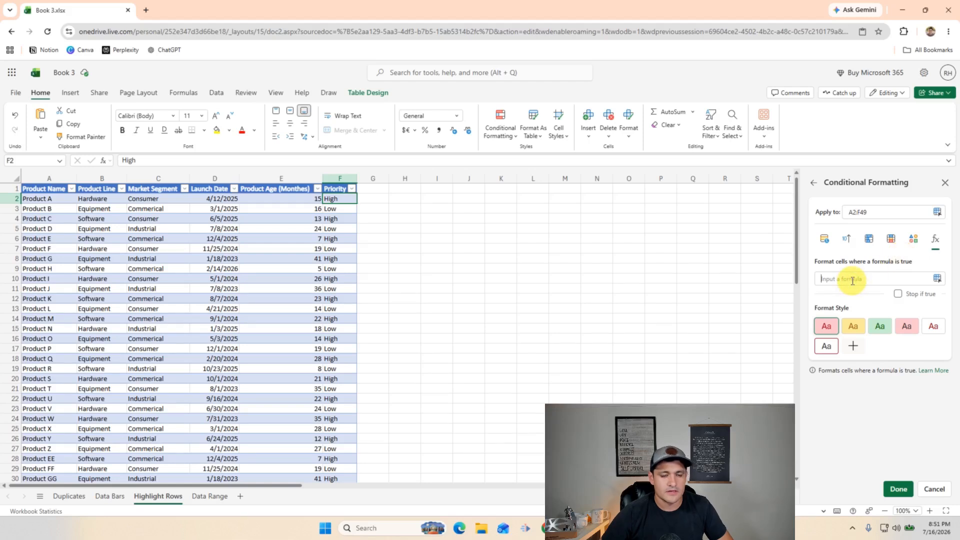
left_click(340, 198)
left_click_drag(832, 279, 841, 279)
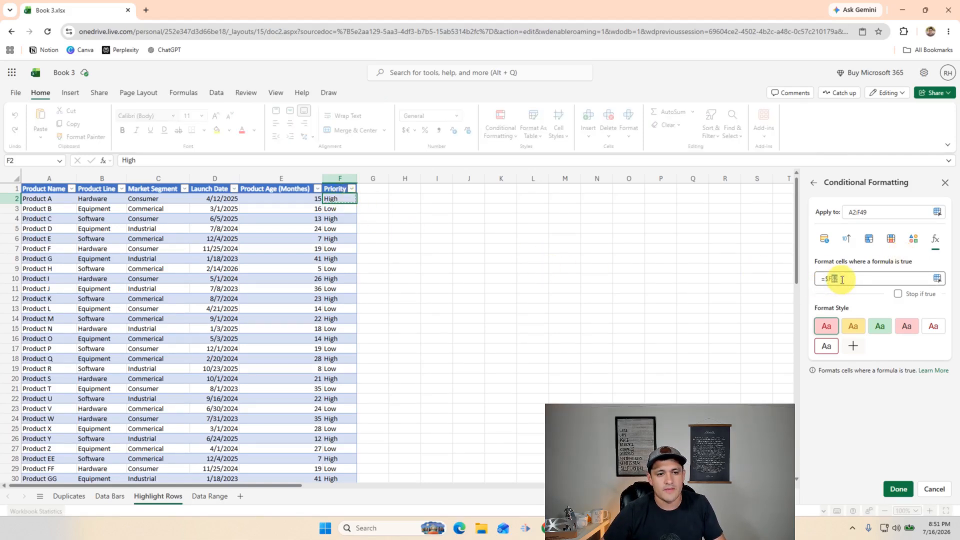
key("BackSpace")
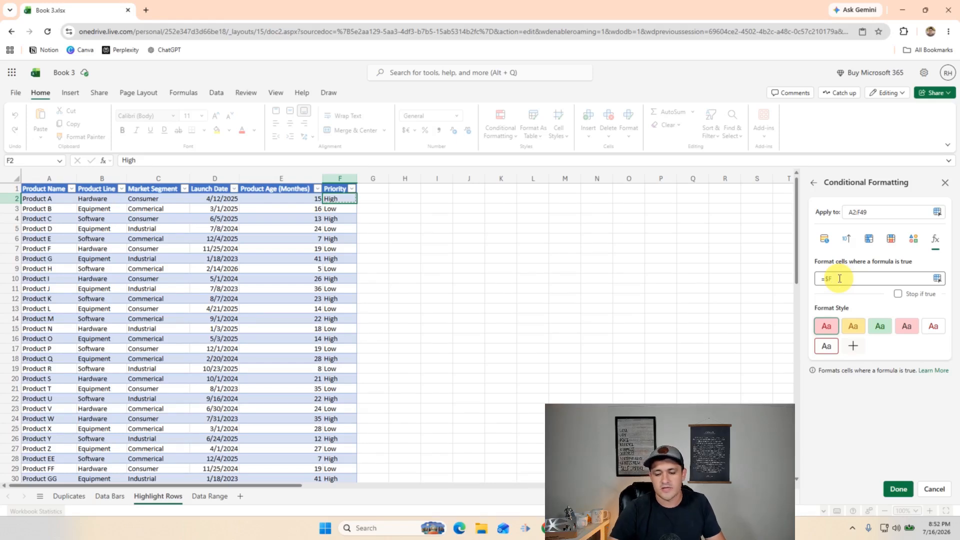
type("2")
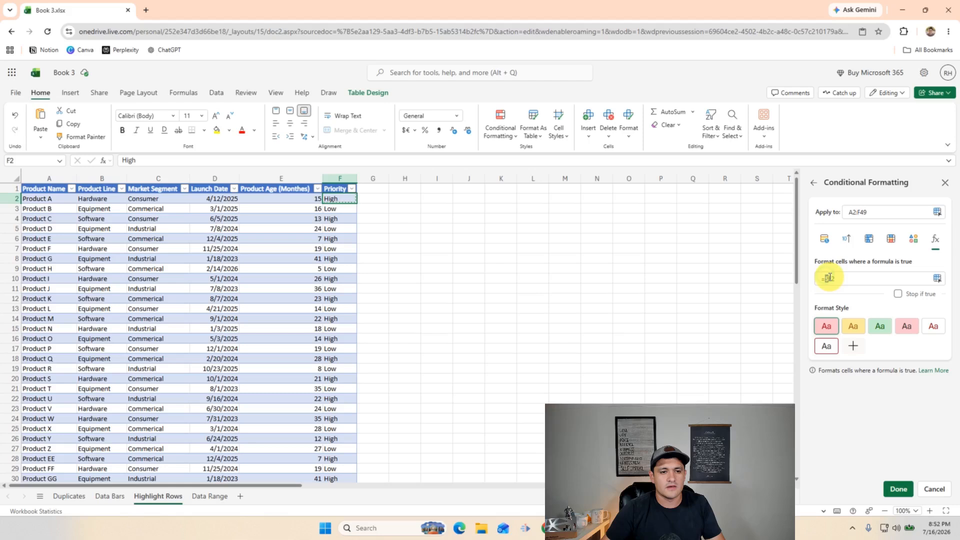
left_click(830, 278)
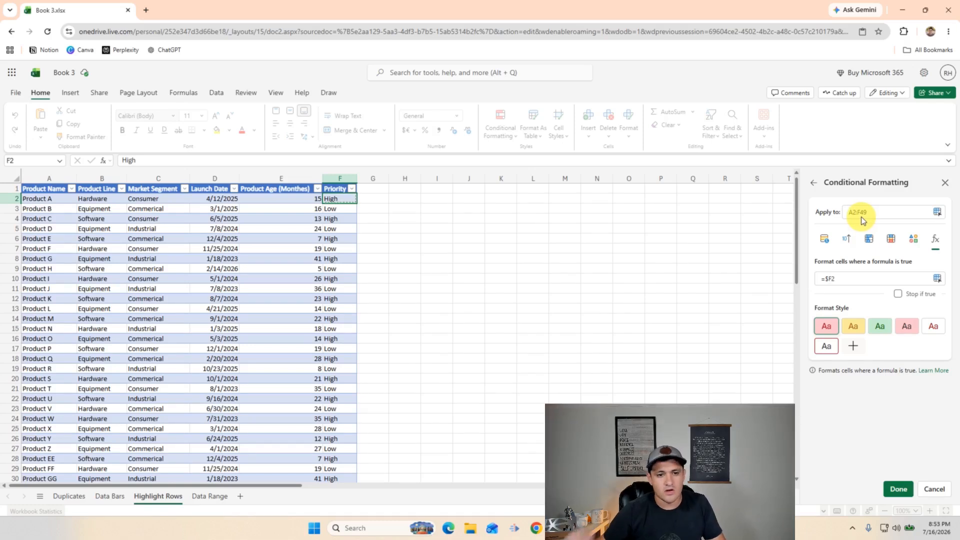
Choose the green format style, complete the formula as =$F2 = "High", and save the rule for A2:F49.
left_click(881, 327)
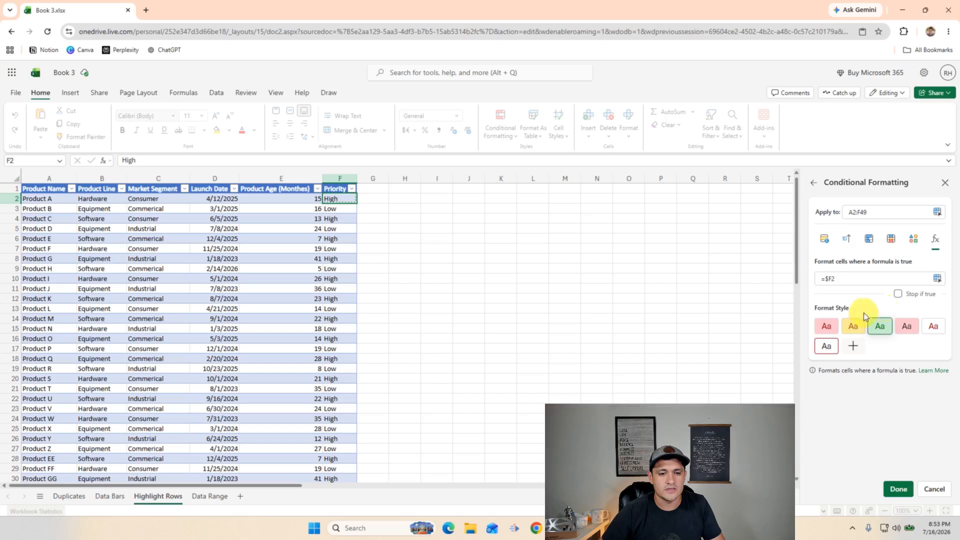
left_click(858, 282)
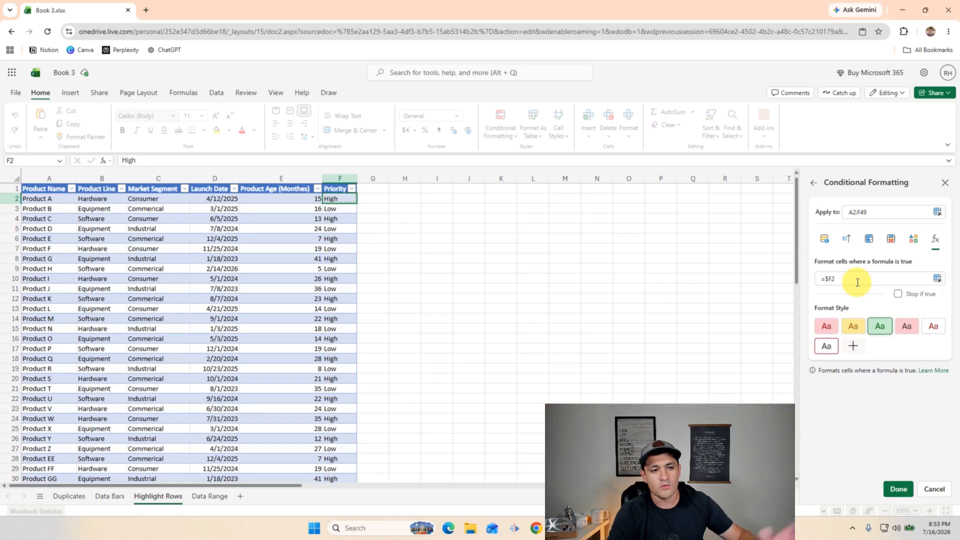
type("=")
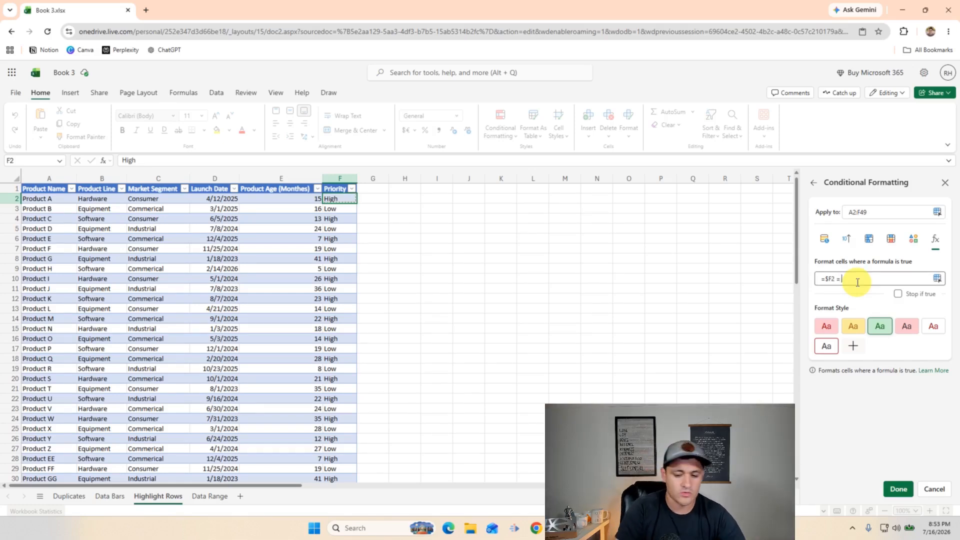
type(" \"High")
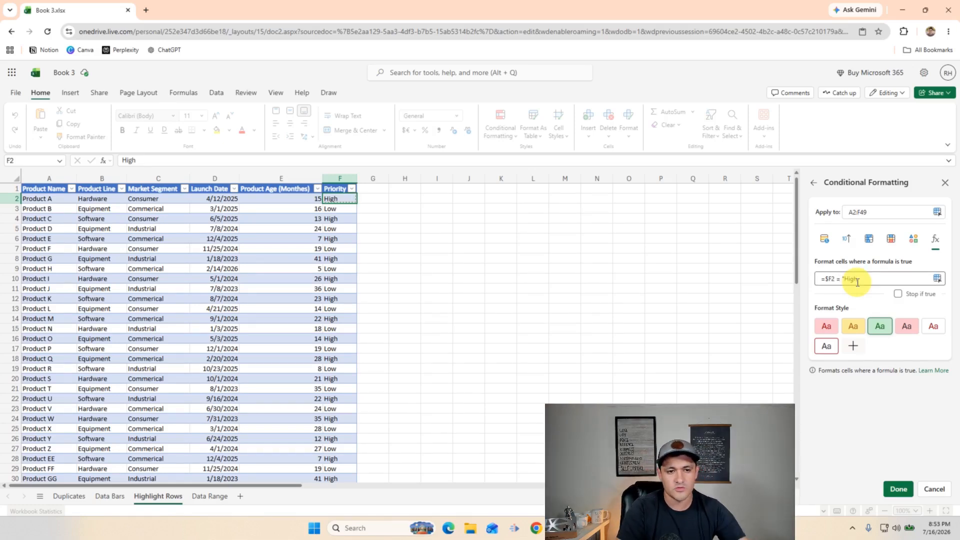
type("\"")
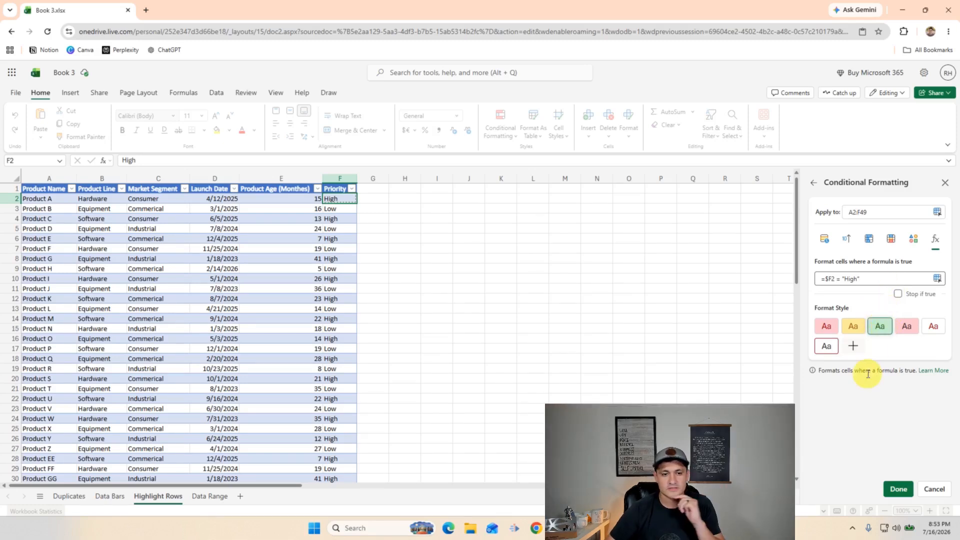
left_click(856, 212)
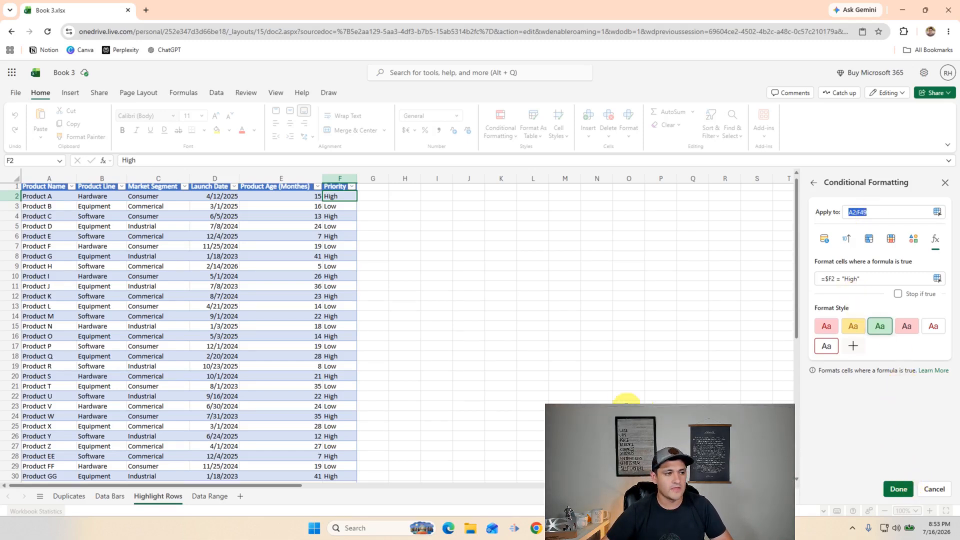
left_click(897, 489)
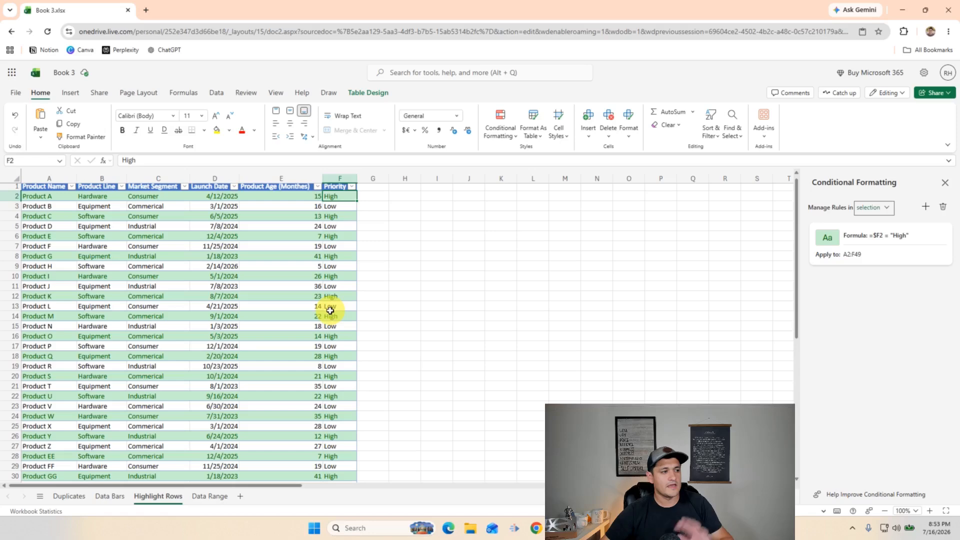
Sort the table by Priority from A to Z and examine the highlighted rows down the whole table.
scroll(348, 323, "down", 6)
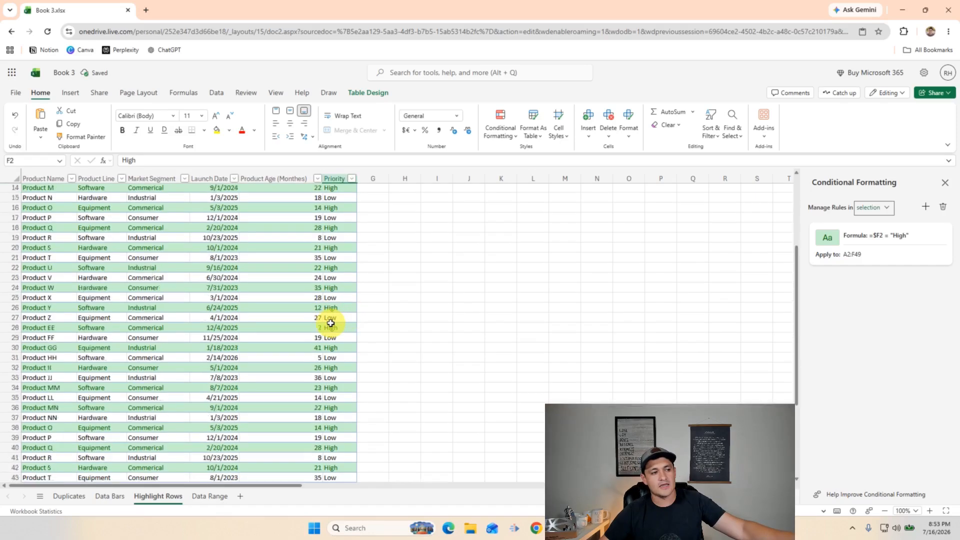
scroll(332, 327, "up", 6)
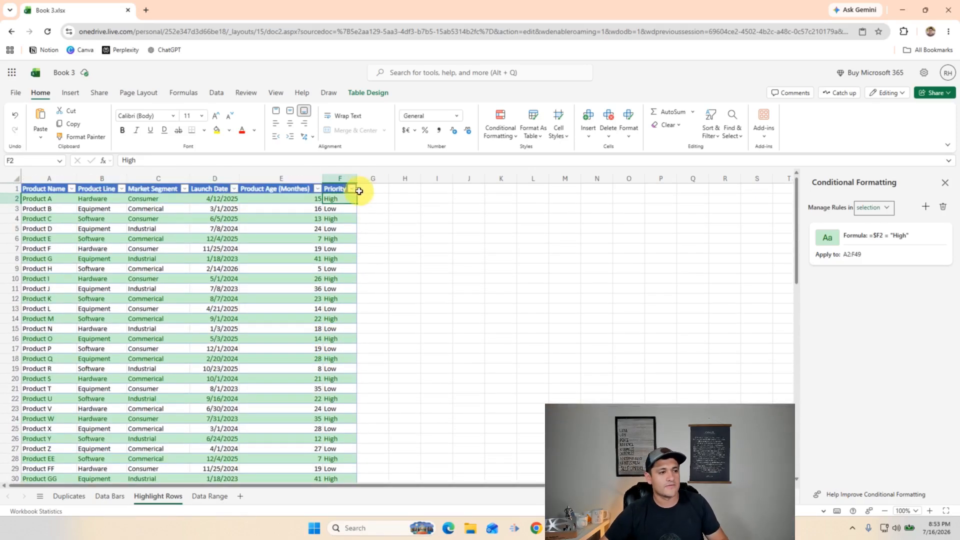
left_click(353, 192)
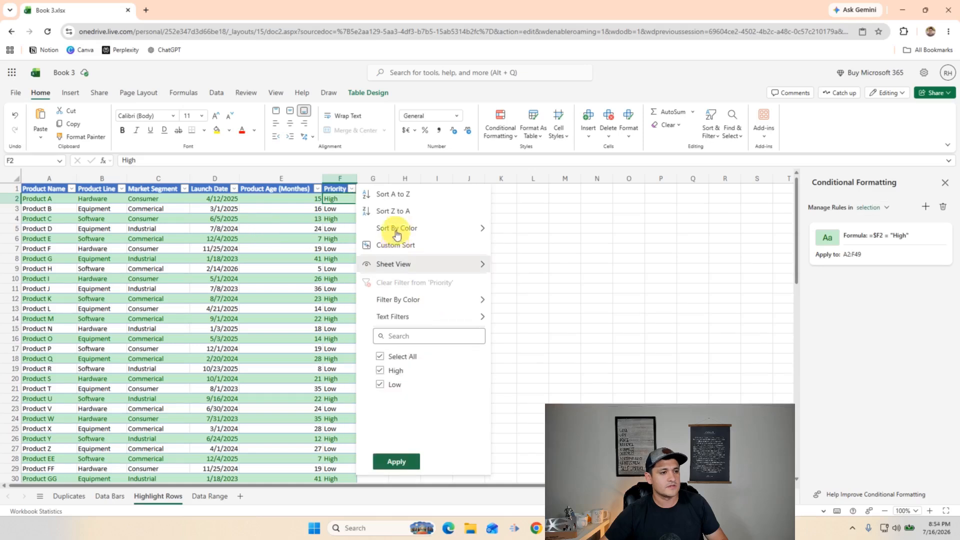
left_click(403, 201)
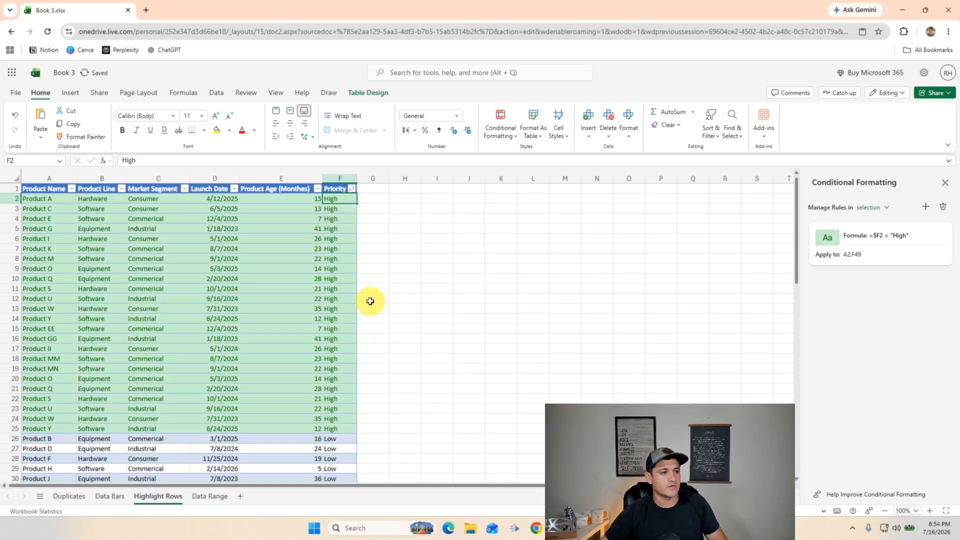
left_click_drag(333, 200, 51, 428)
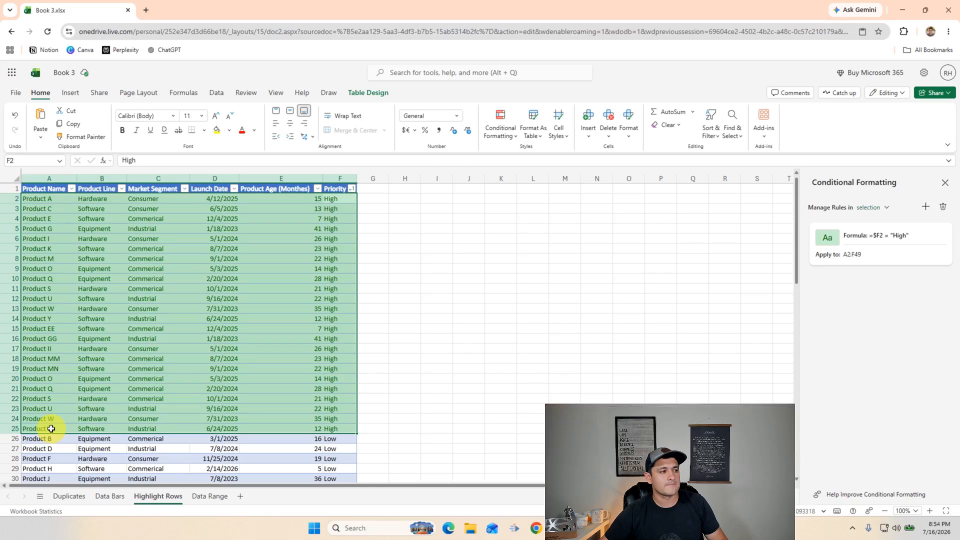
left_click(206, 358)
scroll(218, 362, "down", 5)
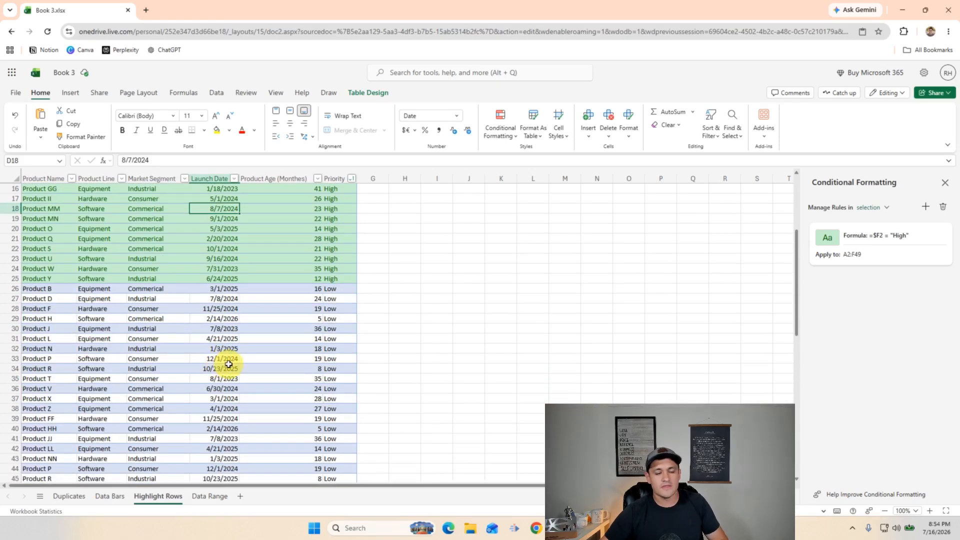
scroll(229, 365, "up", 5)
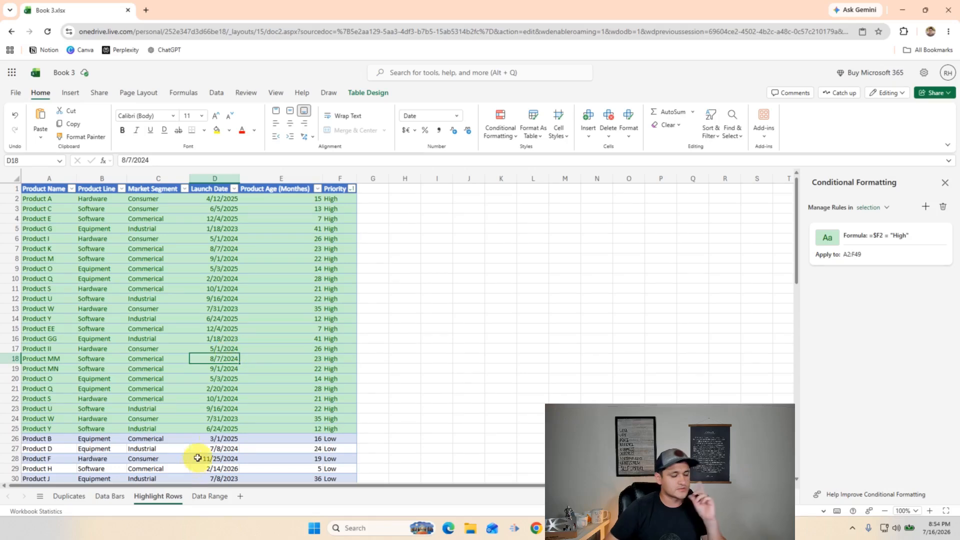
Rename the Data Range sheet as Date Range.
left_click(209, 497)
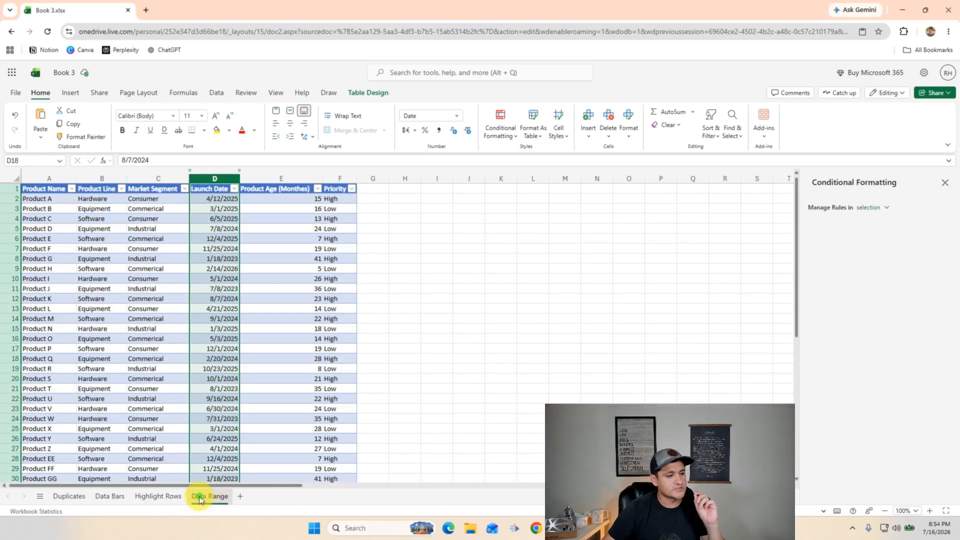
double_click(207, 499)
left_click(210, 499)
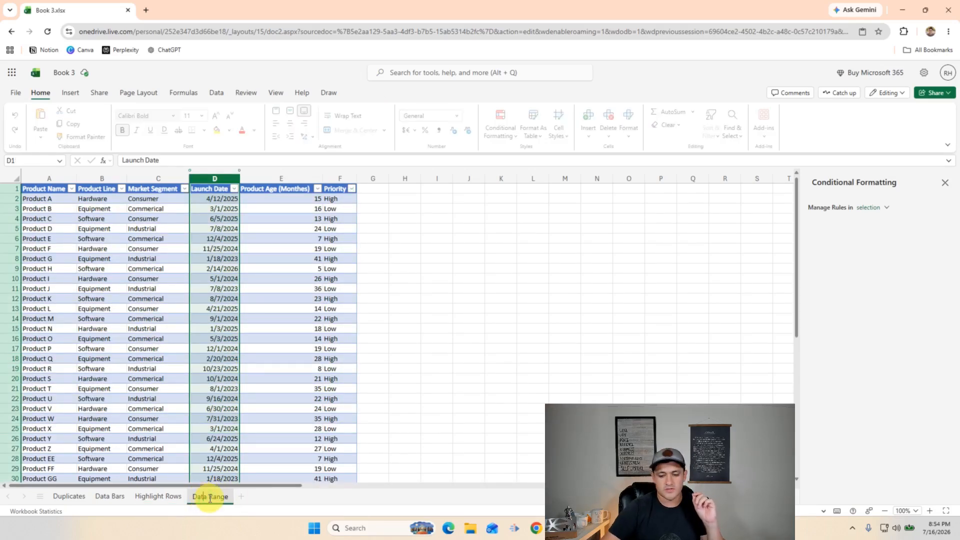
key("BackSpace")
type("e")
key("Return")
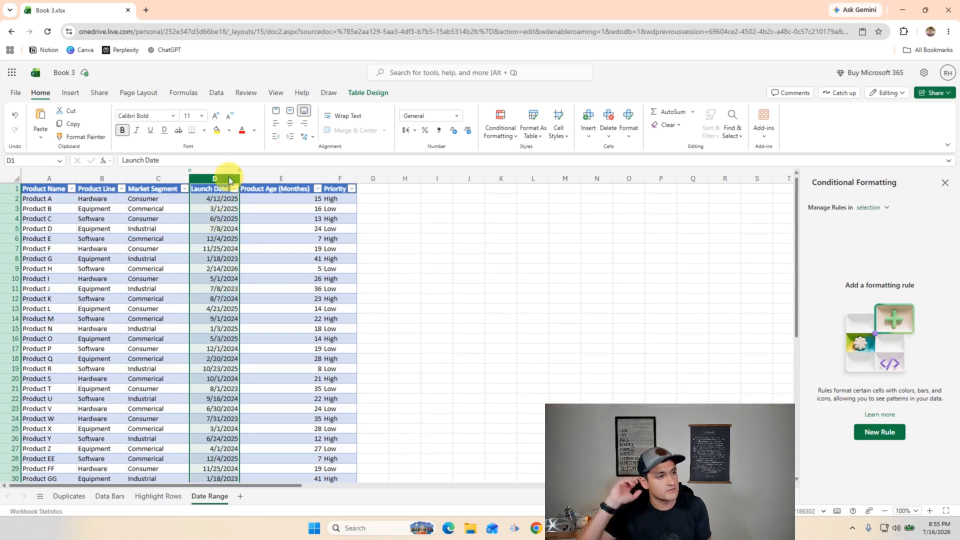
Add a Between highlight rule to the Launch Date column for dates from 1/1/25 to 12/31/25, using the light red fill style.
left_click(495, 133)
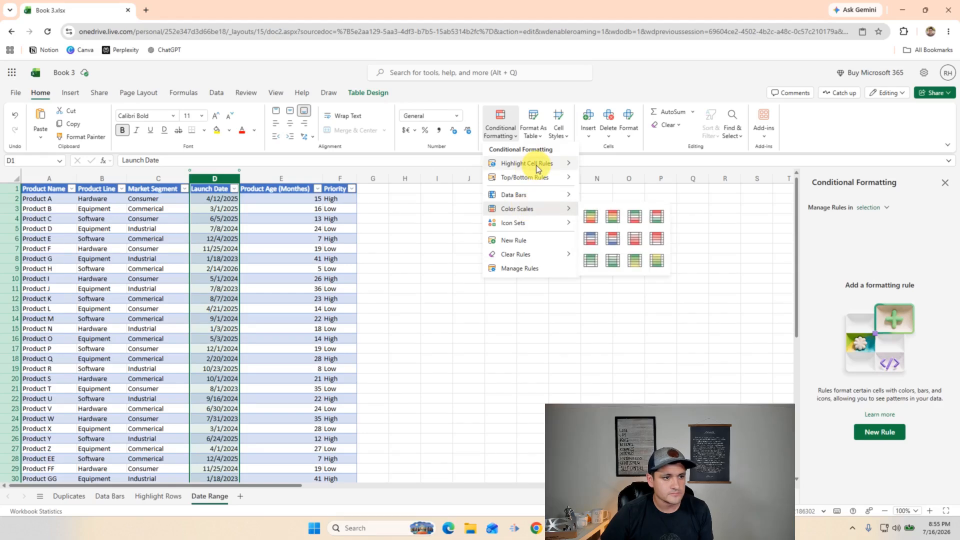
mouse_move(550, 167)
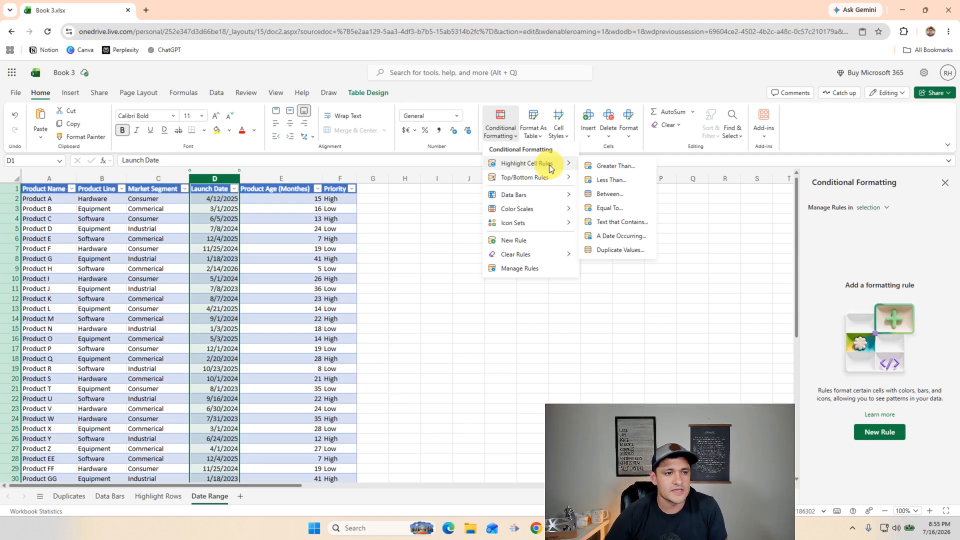
left_click(611, 194)
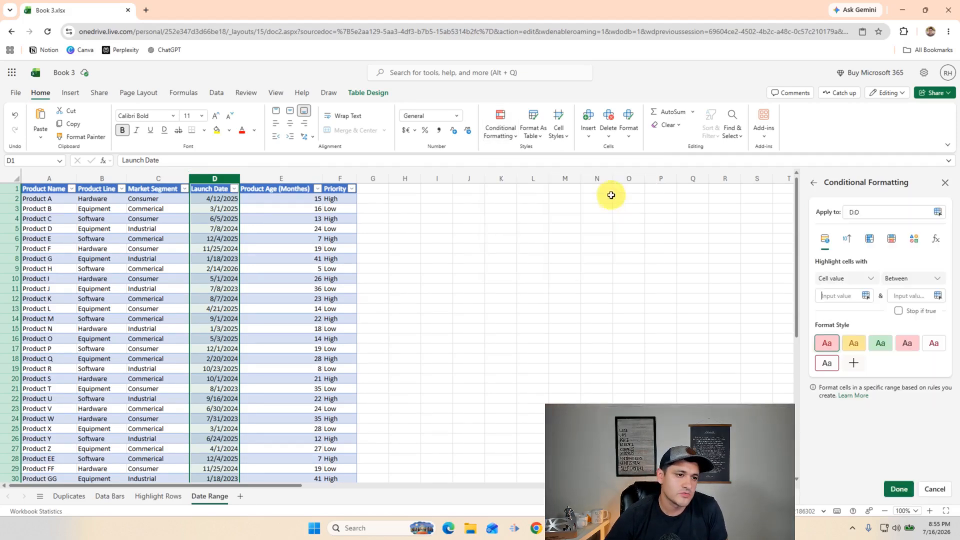
left_click(845, 295)
type("1")
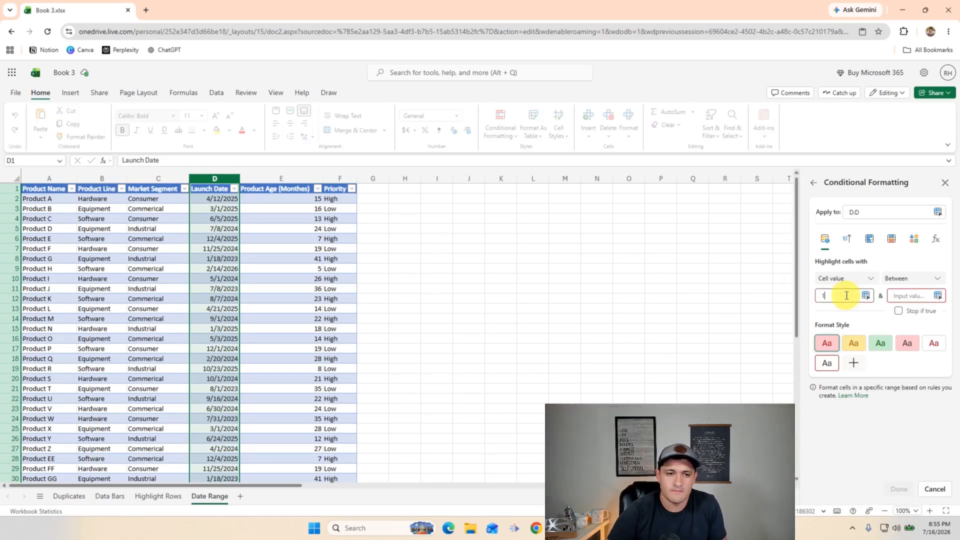
type("/1/25")
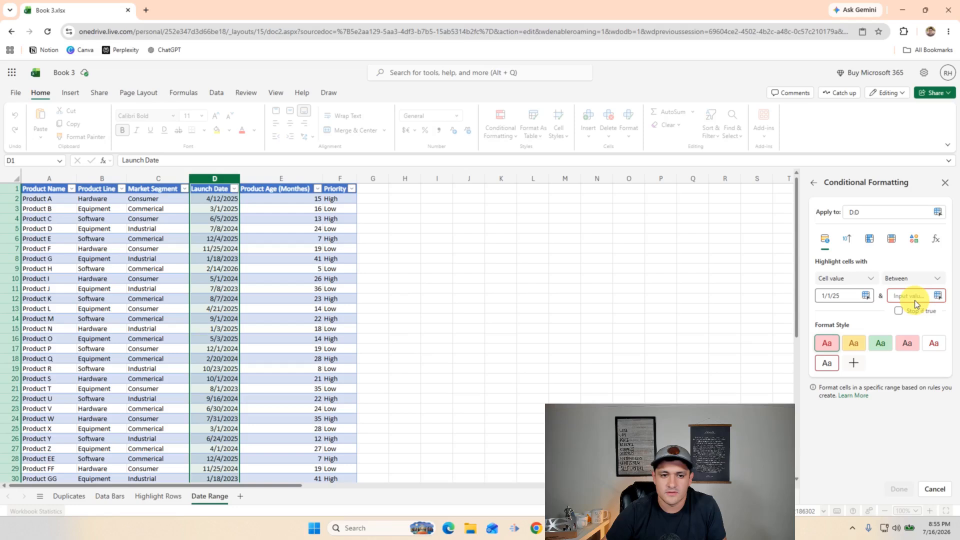
left_click(911, 295)
type("12/31")
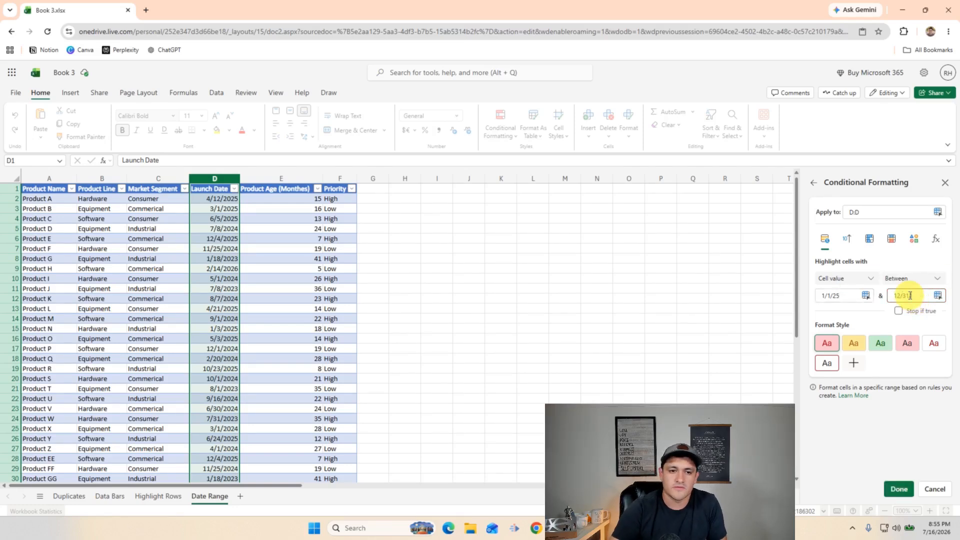
type("/25")
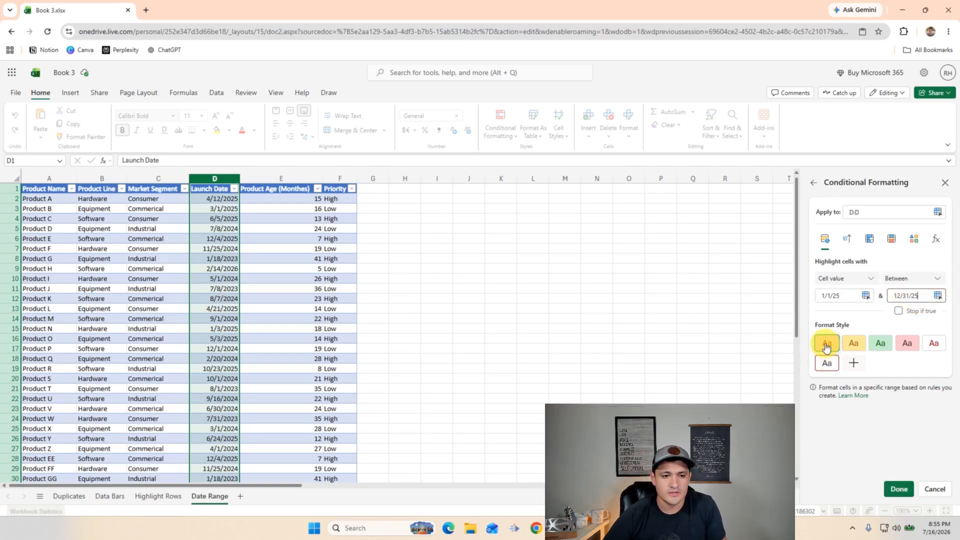
left_click(900, 489)
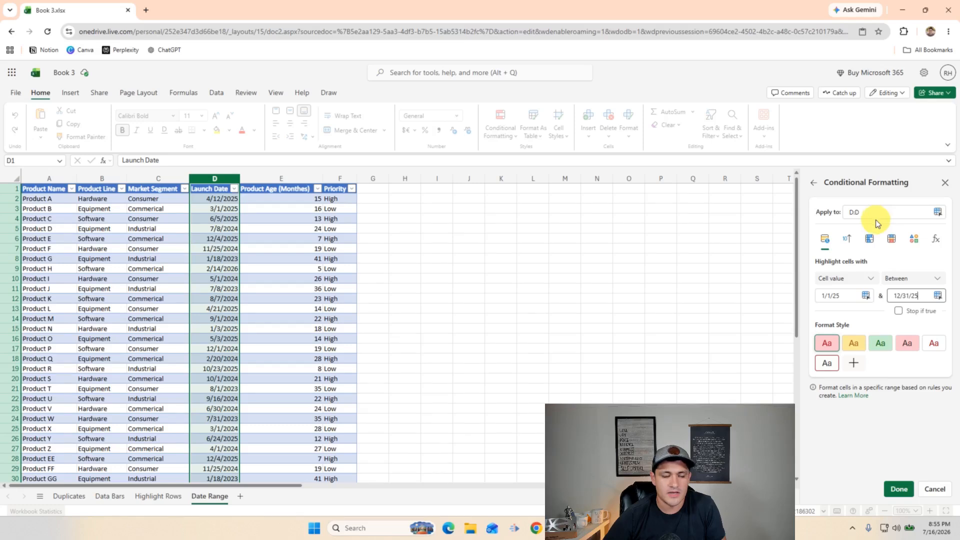
left_click(899, 488)
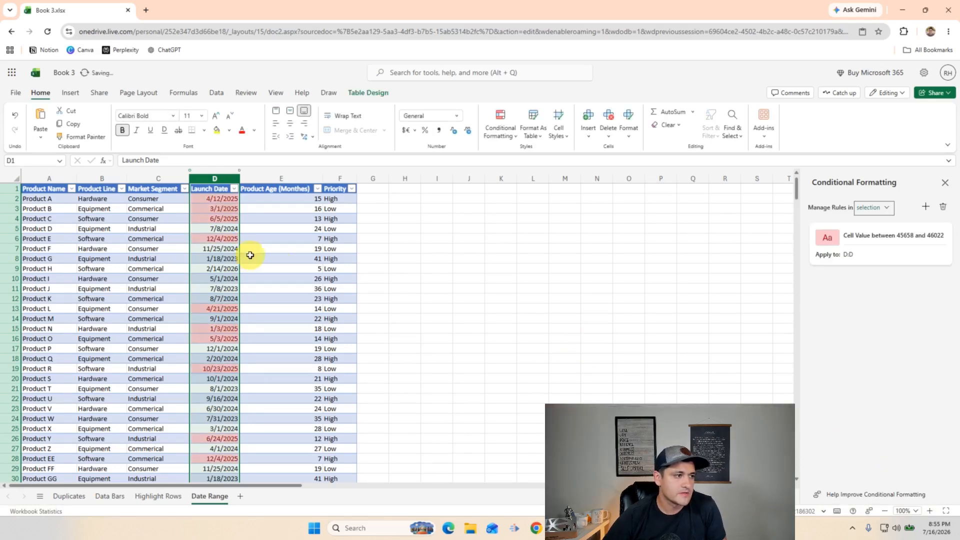
Examine the highlighted dates in the Launch Date column, sorting the table by Launch Date from oldest to newest to see them grouped.
left_click_drag(224, 218, 225, 199)
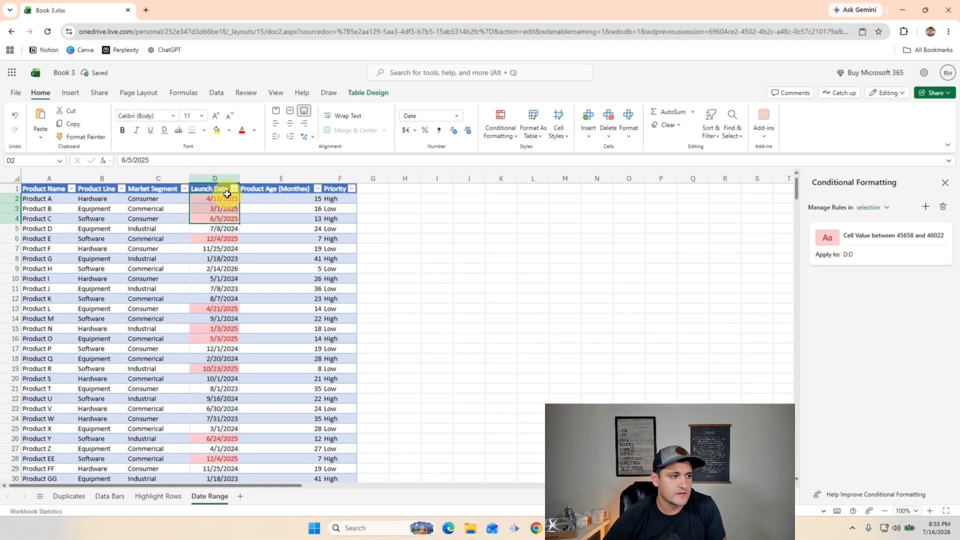
left_click(226, 239)
left_click(228, 309)
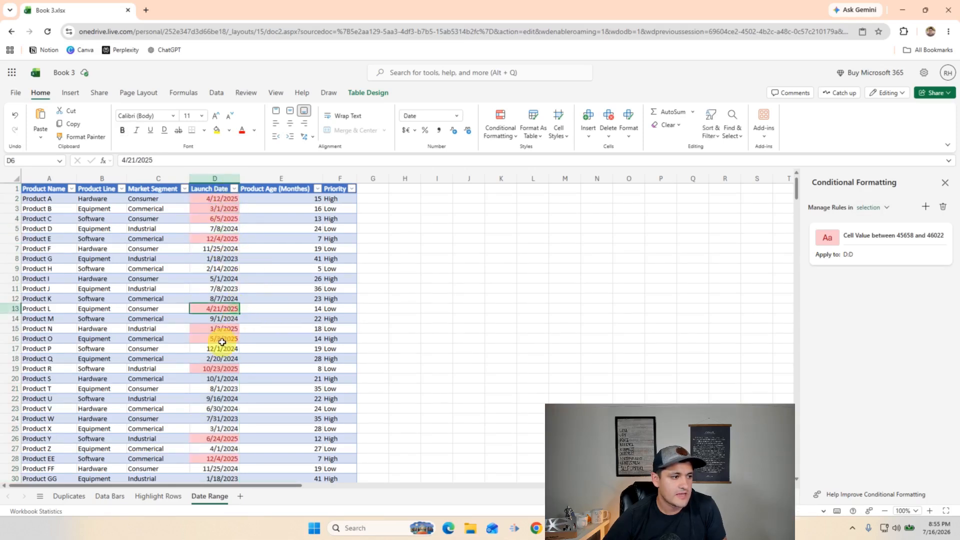
left_click(223, 337)
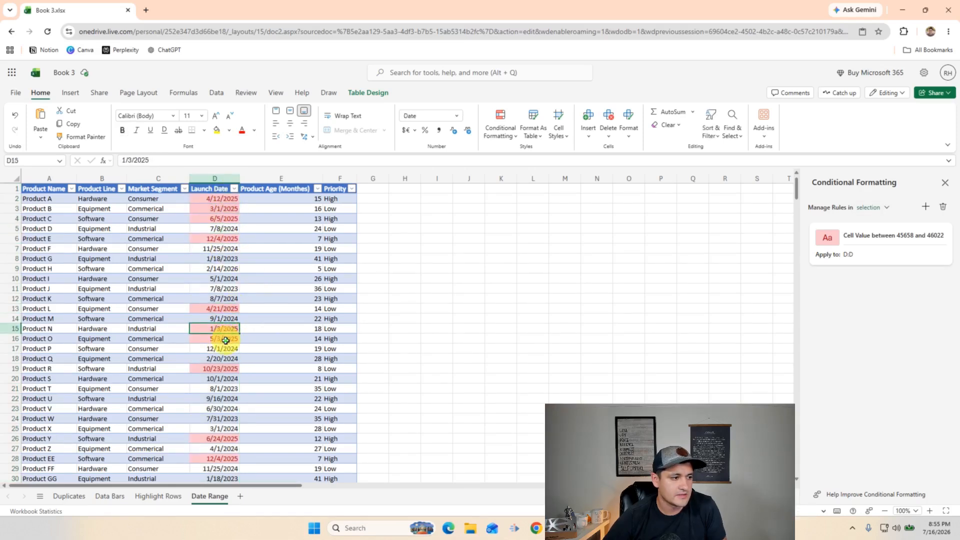
left_click(233, 190)
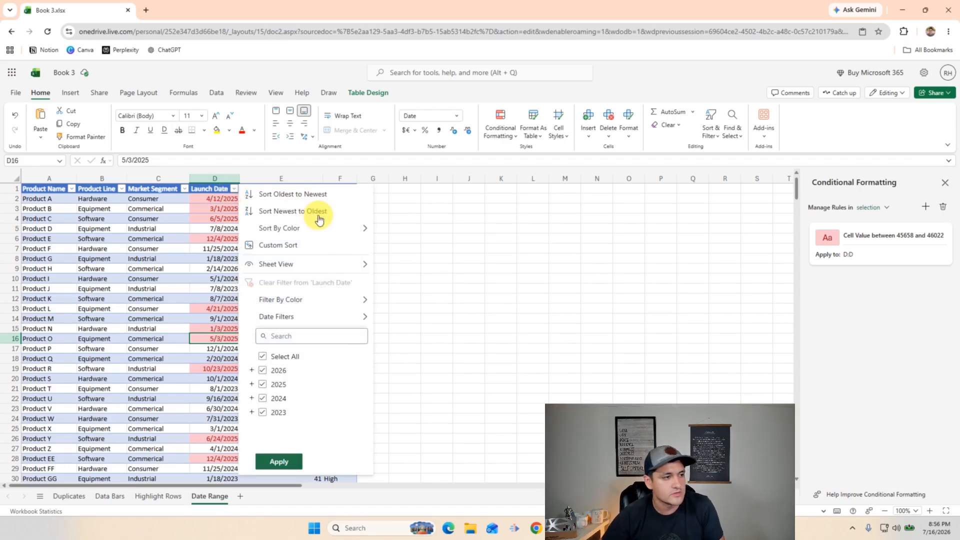
left_click(294, 201)
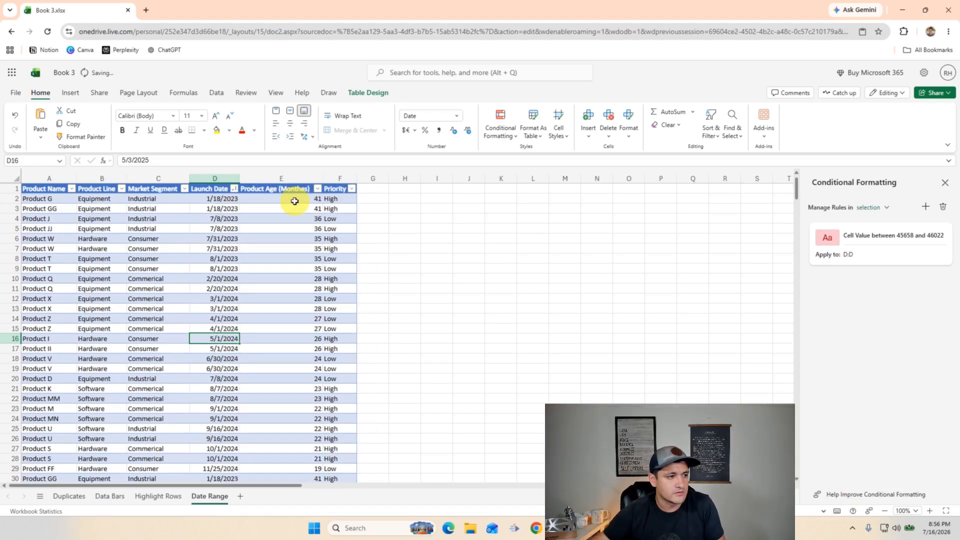
scroll(293, 266, "down", 10)
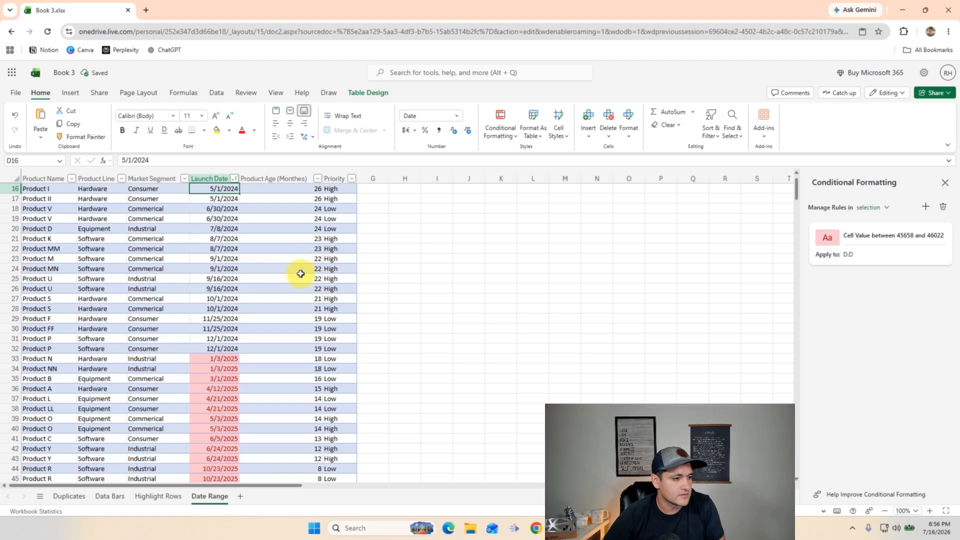
left_click_drag(226, 212, 226, 351)
scroll(267, 315, "up", 8)
scroll(266, 315, "up", 2)
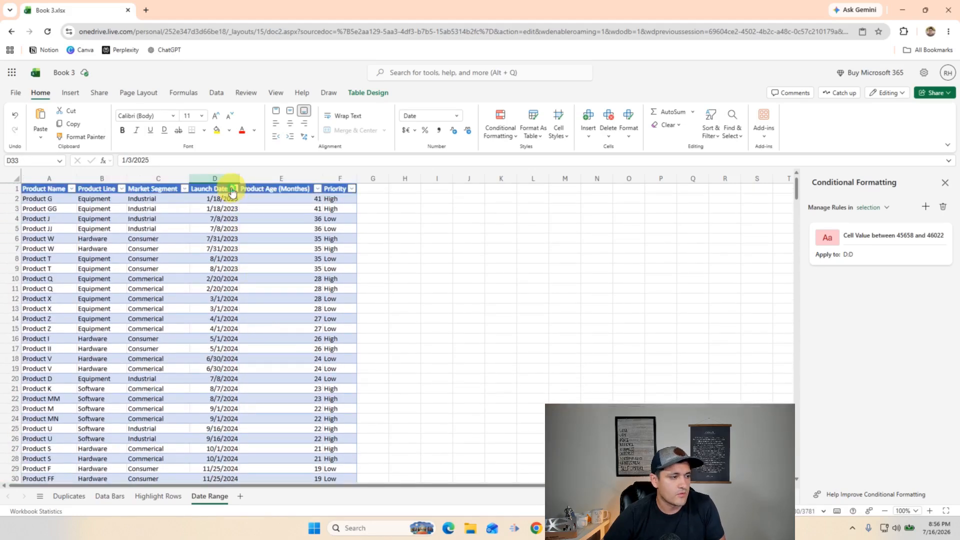
Filter the Launch Date column by cell color to show only the rows with the Rose fill.
left_click(234, 188)
mouse_move(286, 235)
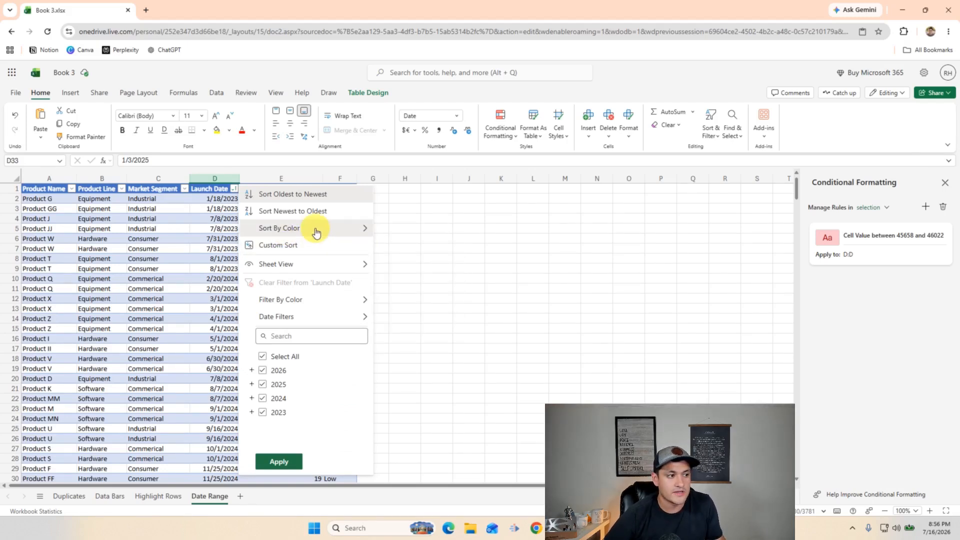
mouse_move(321, 299)
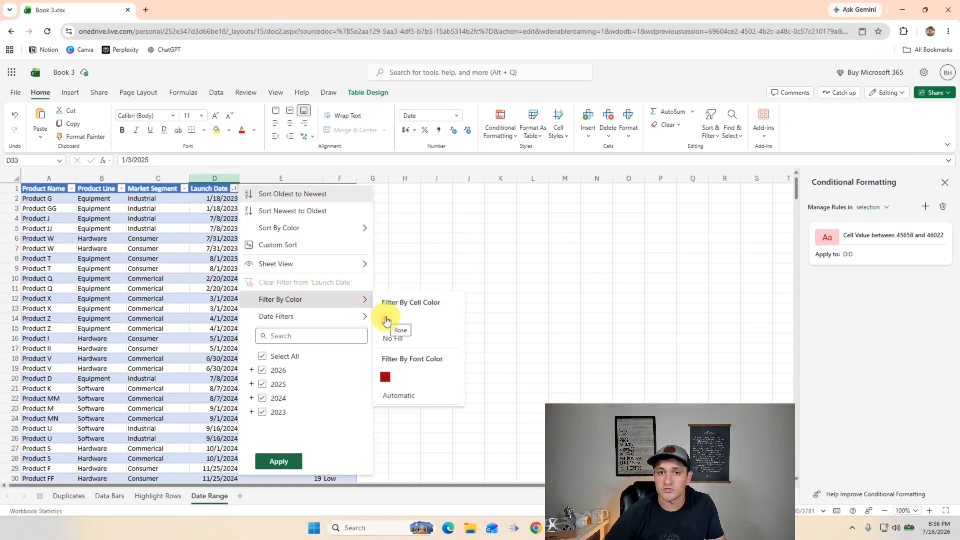
left_click(386, 320)
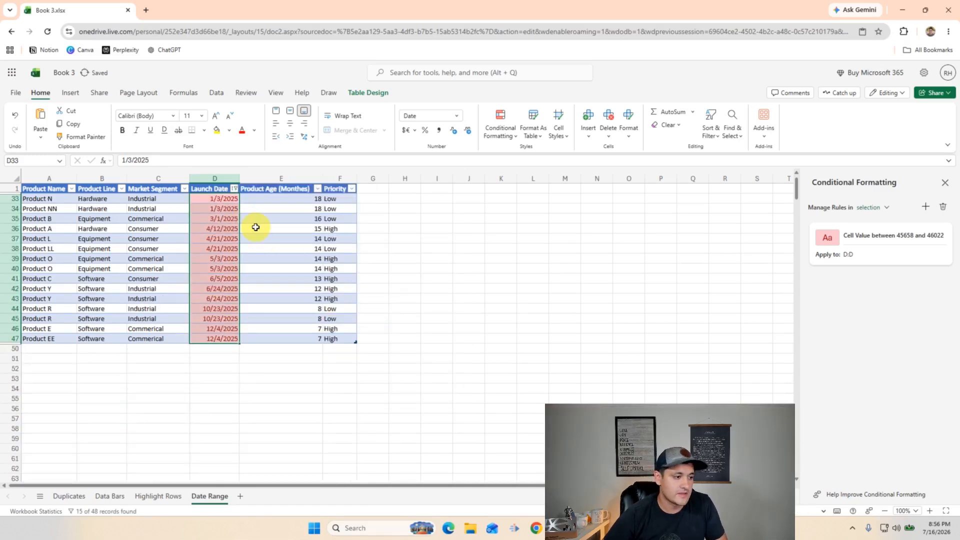